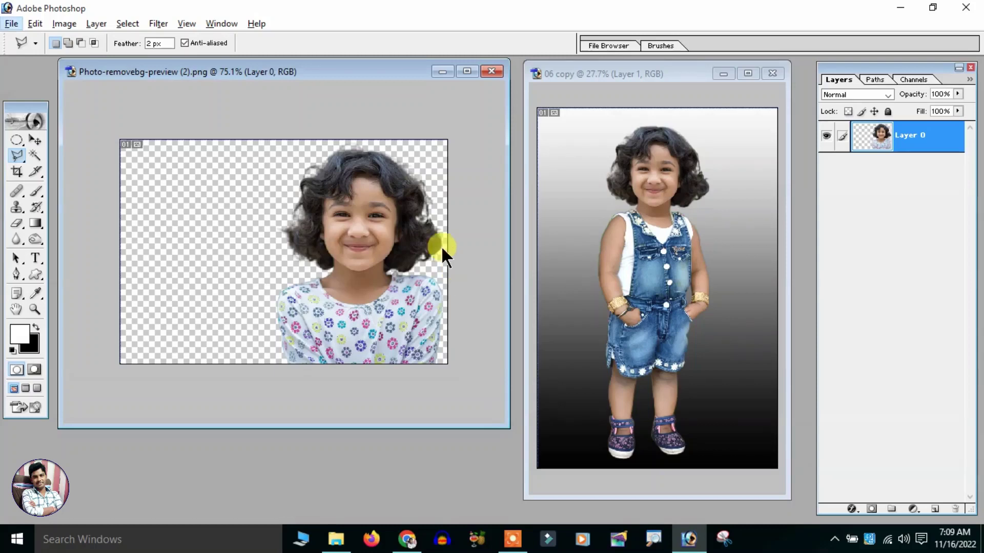
- Bring the finished composite document to the front
scroll(424, 206, up, 1)
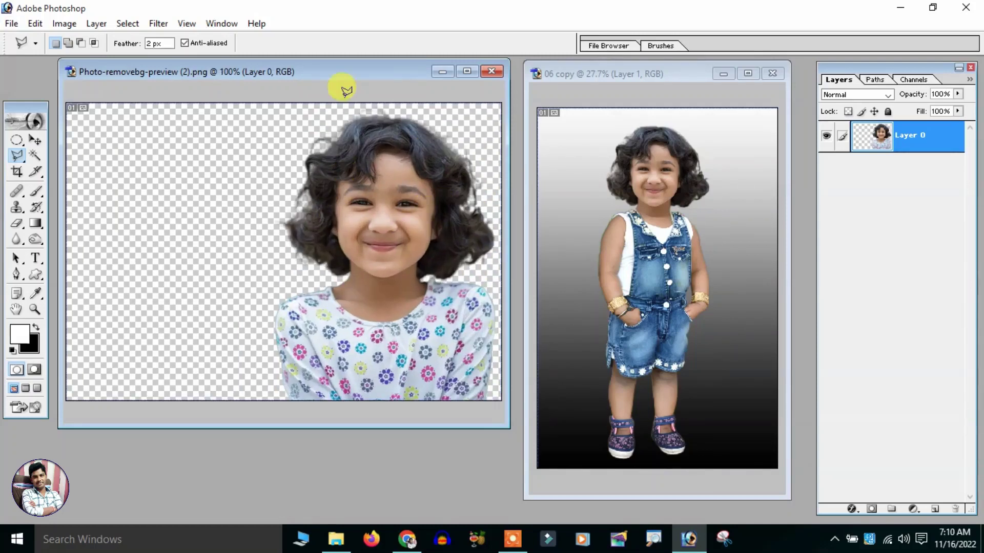
scroll(351, 193, down, 2)
scroll(362, 195, up, 1)
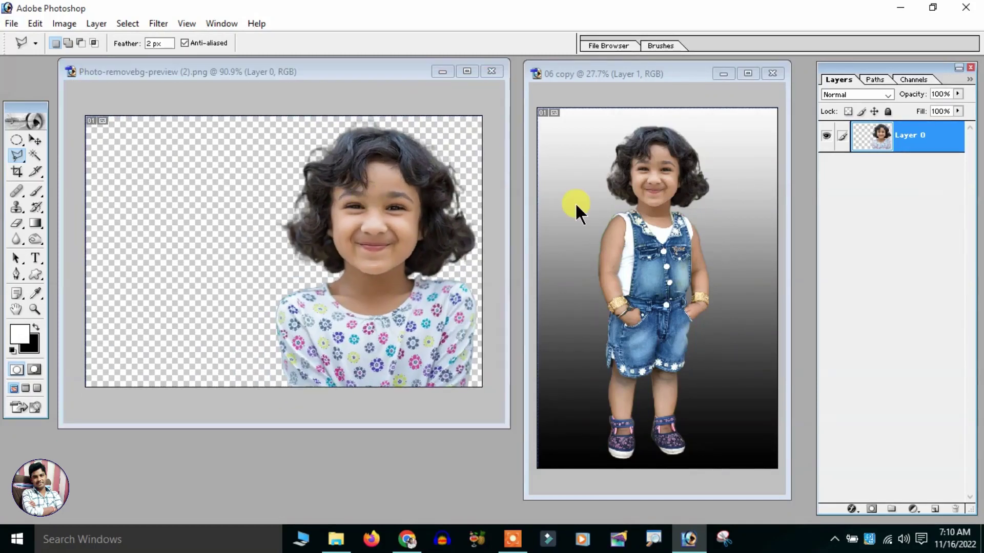
click(575, 202)
scroll(605, 236, up, 1)
key(alt)
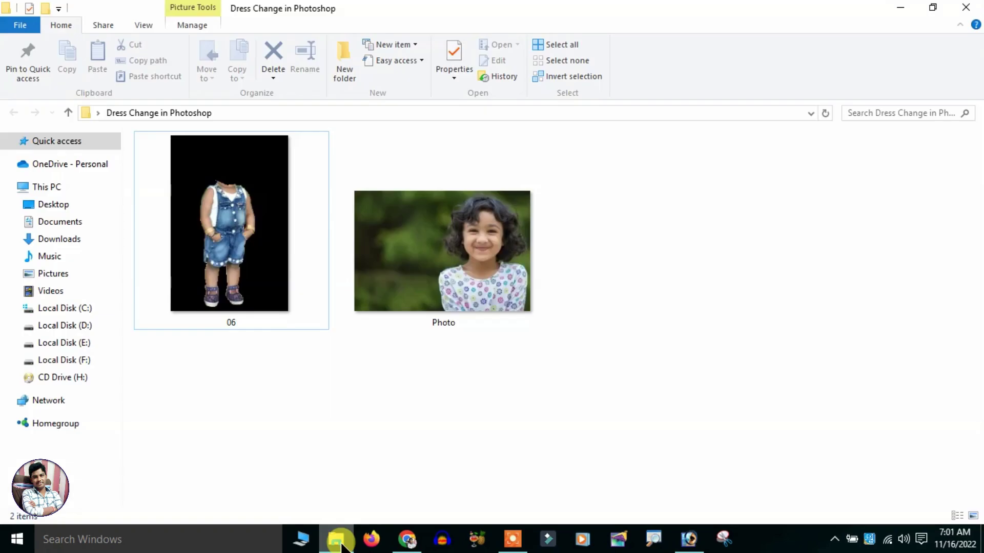
- Select the girl's Photo file in the source folder and drag it toward the browser
drag(311, 354, 487, 277)
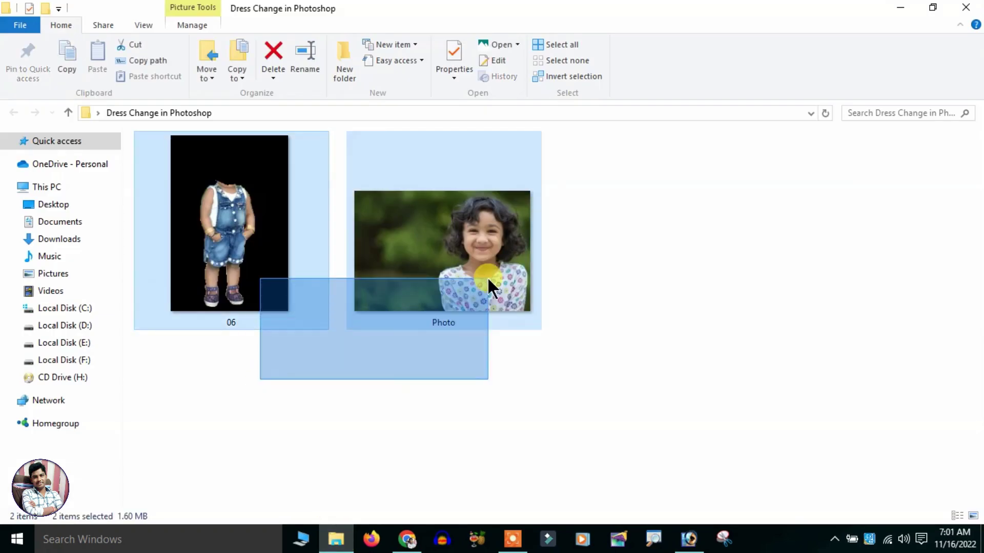
click(228, 230)
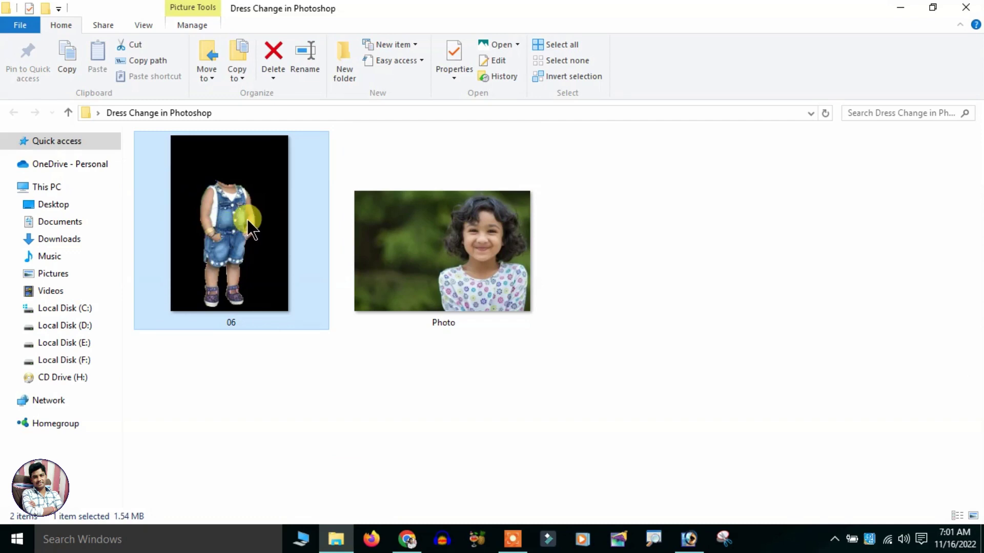
click(492, 196)
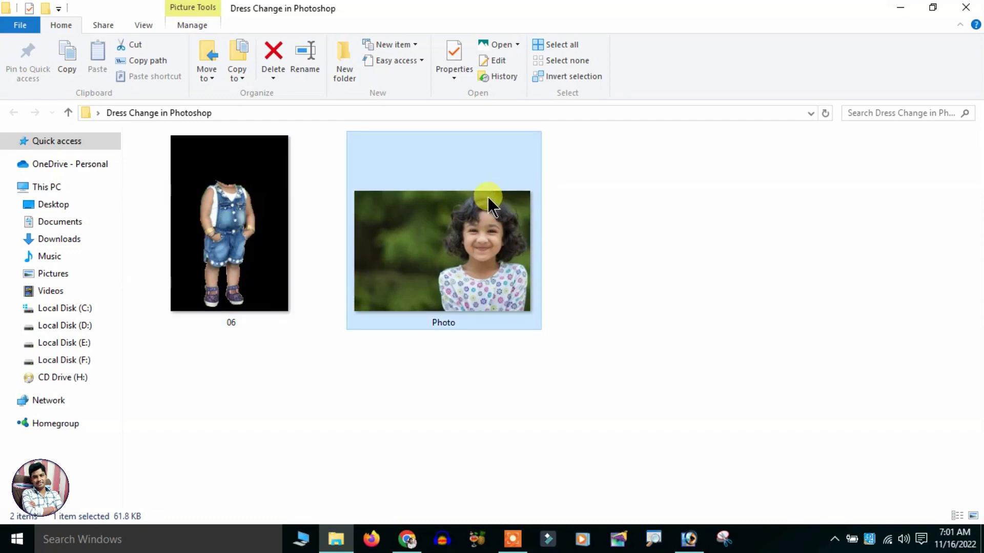
click(219, 242)
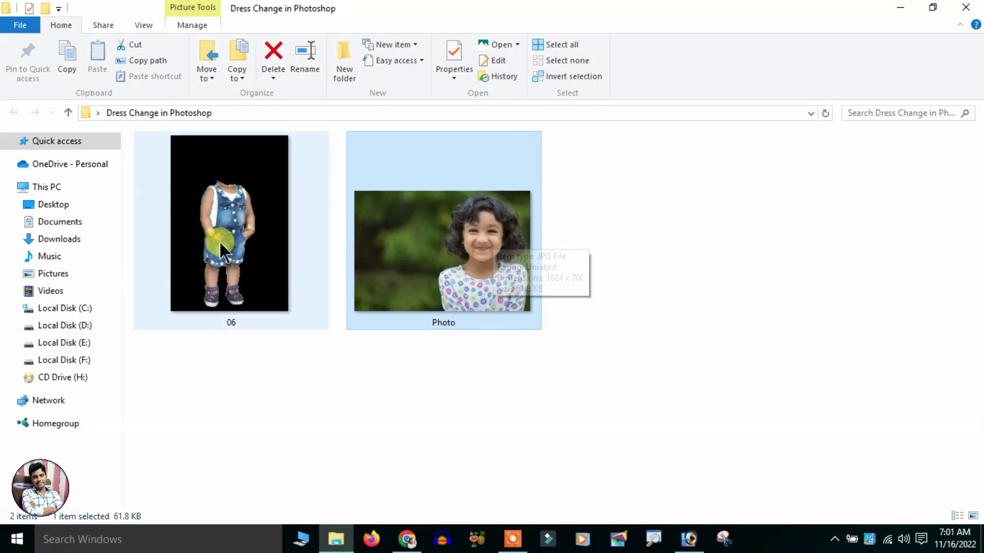
click(465, 233)
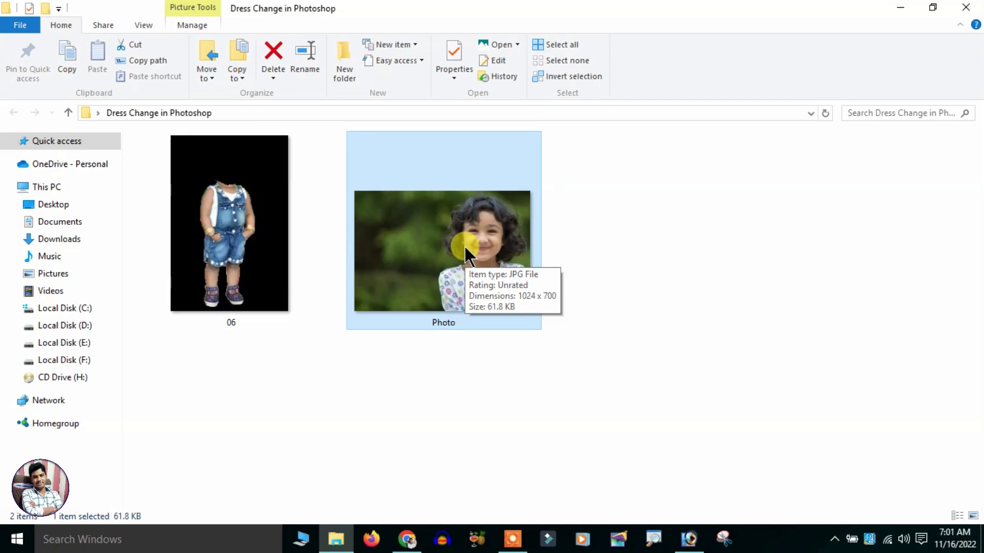
mouse_move(467, 252)
drag(484, 229, 480, 290)
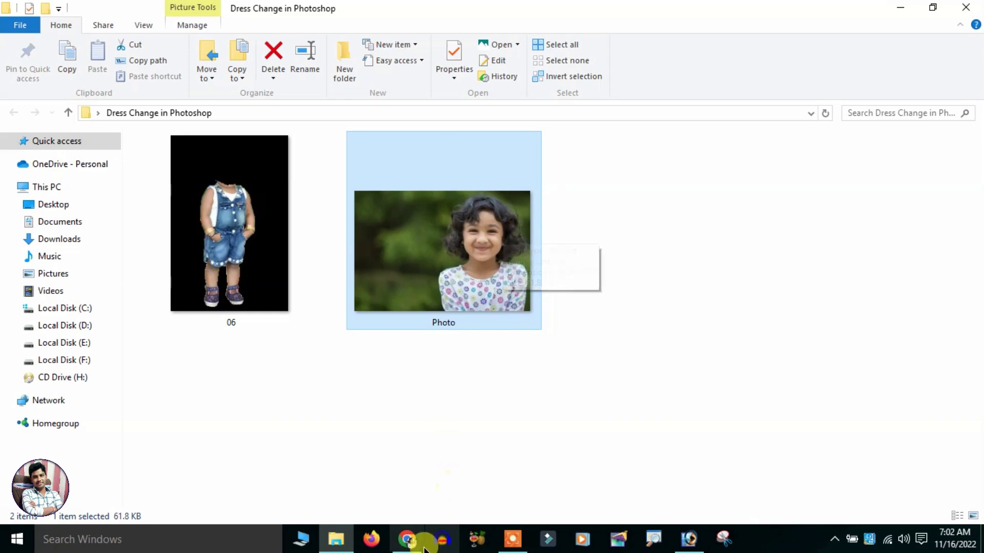
- Load the remove.bg website in Chrome through a 'remove bg' Google search
click(407, 539)
click(412, 302)
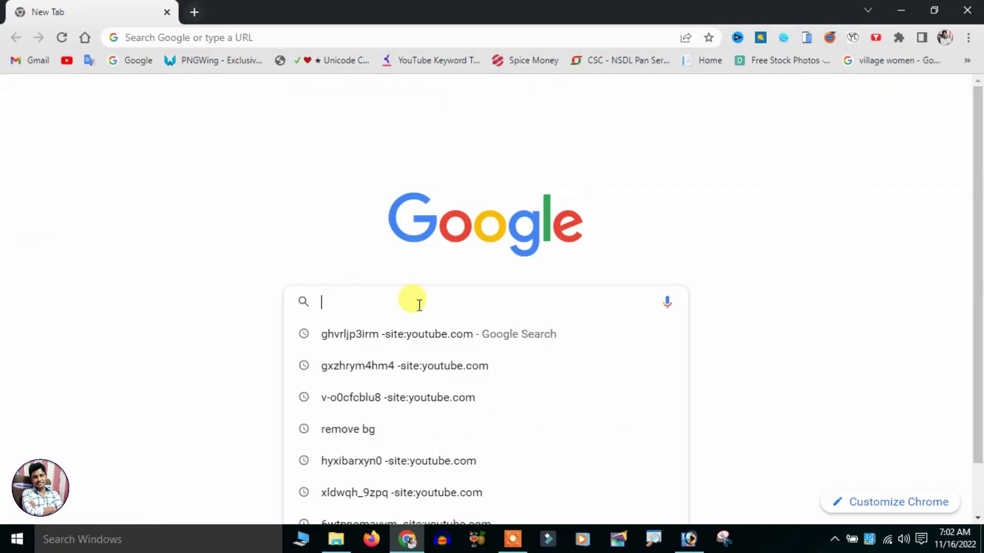
click(417, 431)
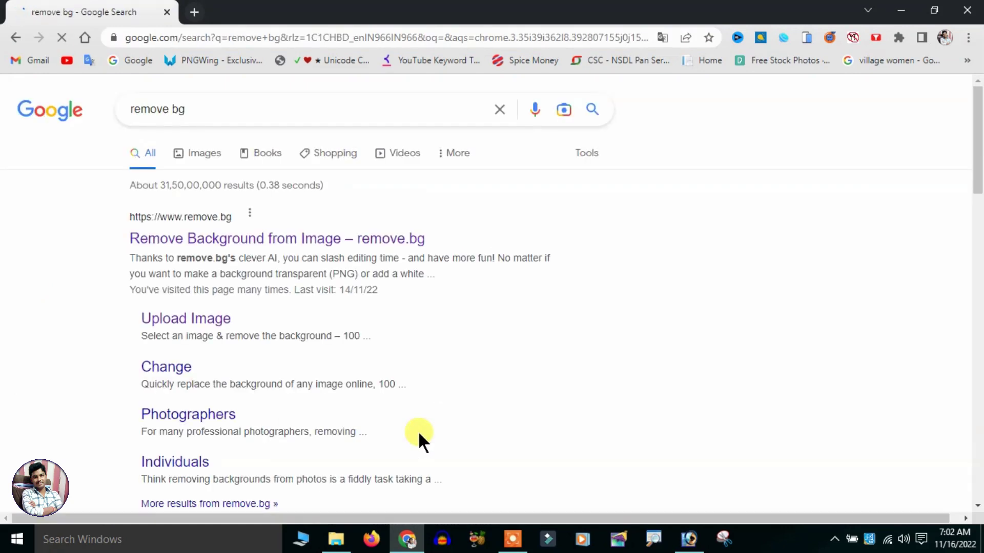
click(250, 240)
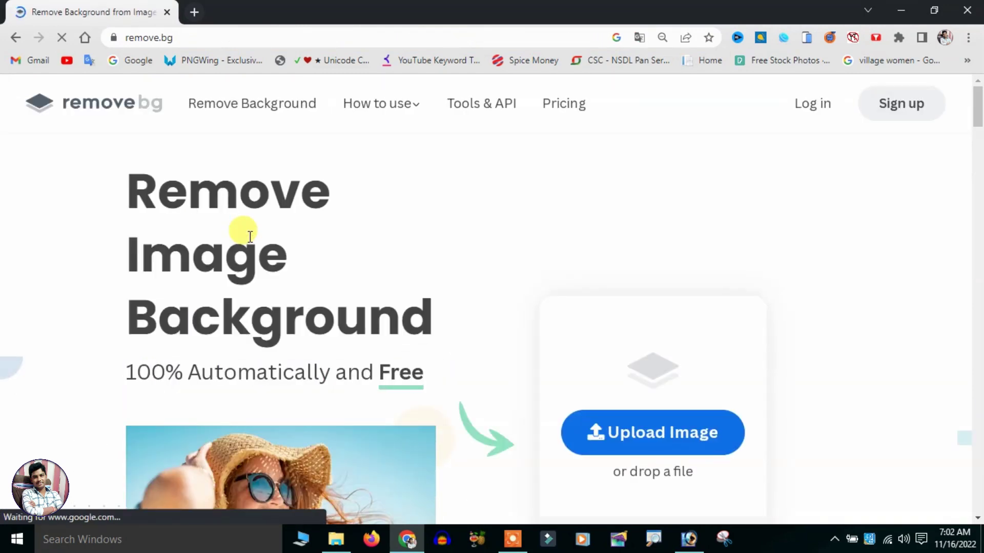
- Strip the girl's Photo background on remove.bg and open the downloaded PNG cutout in Photoshop
click(333, 538)
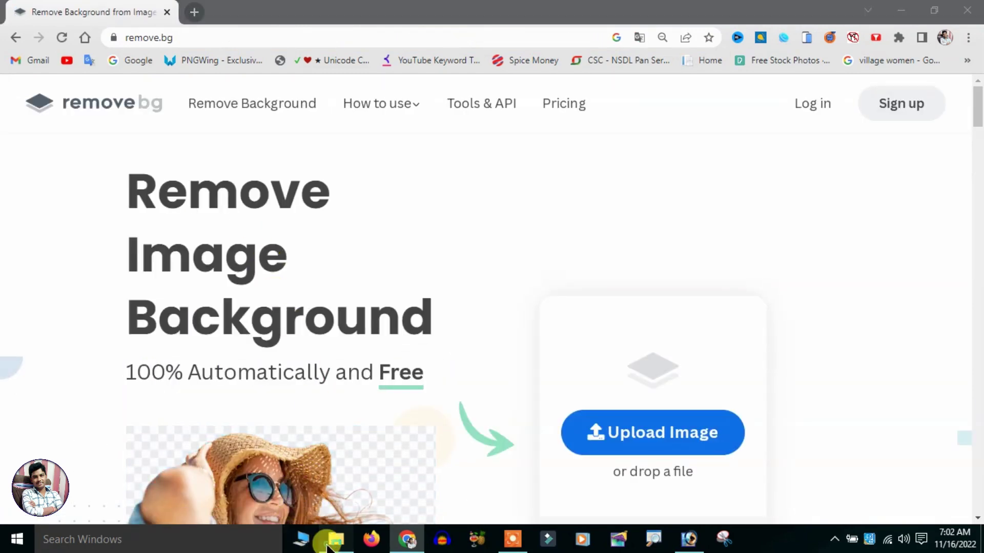
mouse_move(442, 243)
mouse_down()
mouse_move(414, 500)
mouse_move(269, 281)
mouse_move(412, 311)
mouse_up()
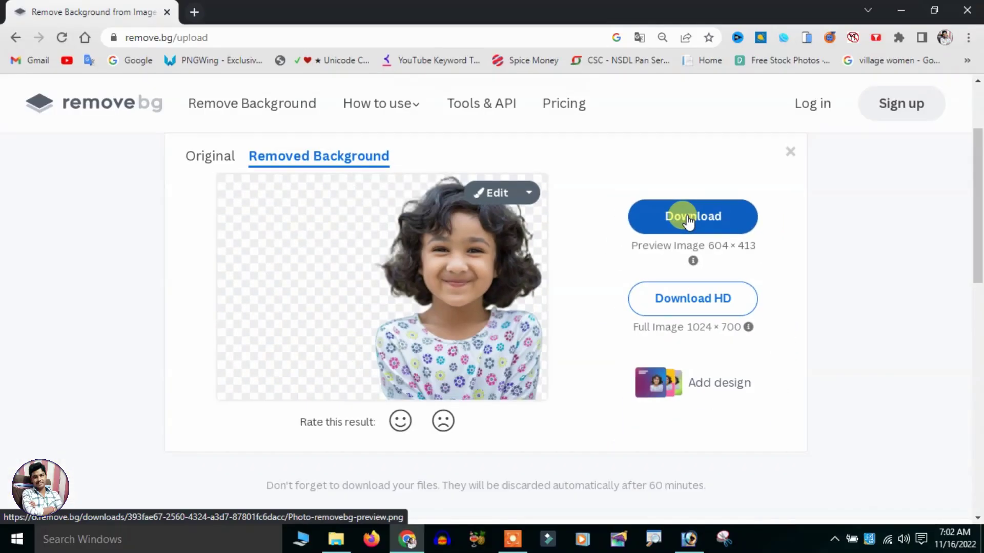
click(688, 224)
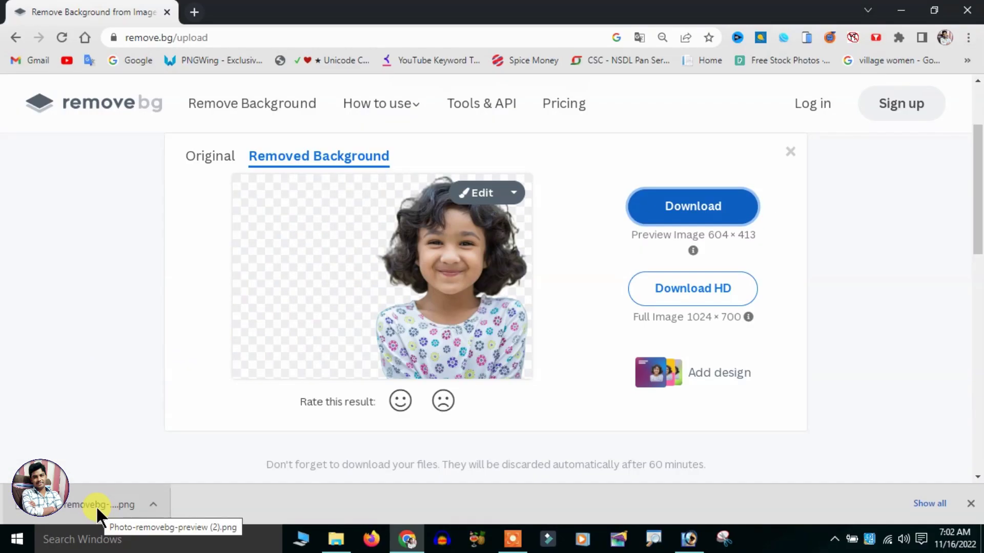
mouse_move(66, 505)
mouse_down()
mouse_move(699, 537)
mouse_move(514, 277)
mouse_up()
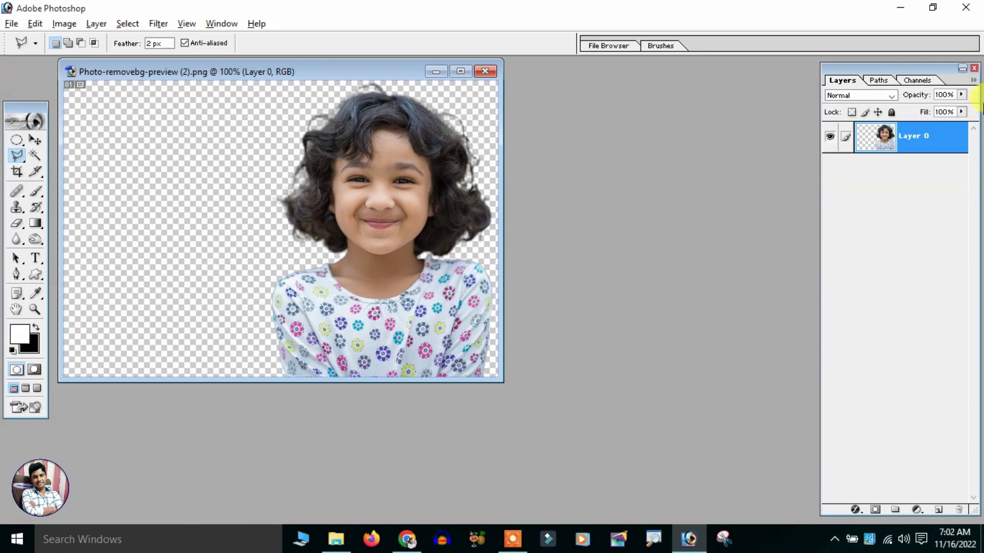
- Tidy the Layers panel and maximize the girl cutout document, fitted to the screen
drag(877, 70, 872, 69)
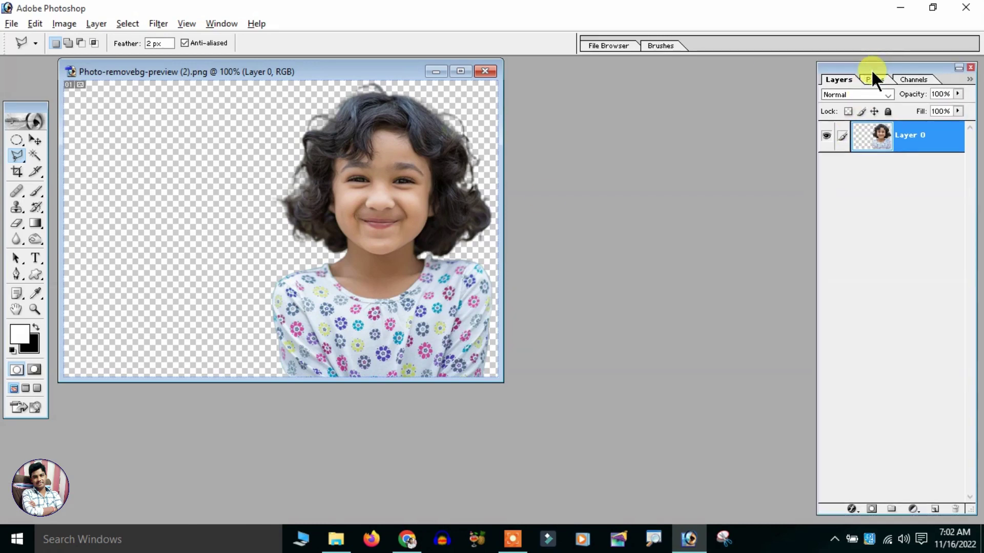
click(218, 26)
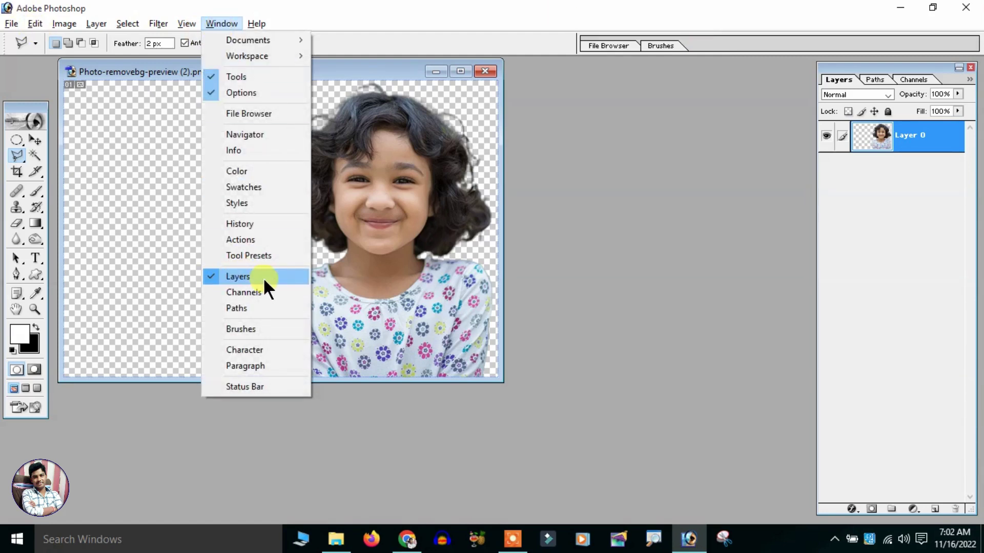
click(876, 343)
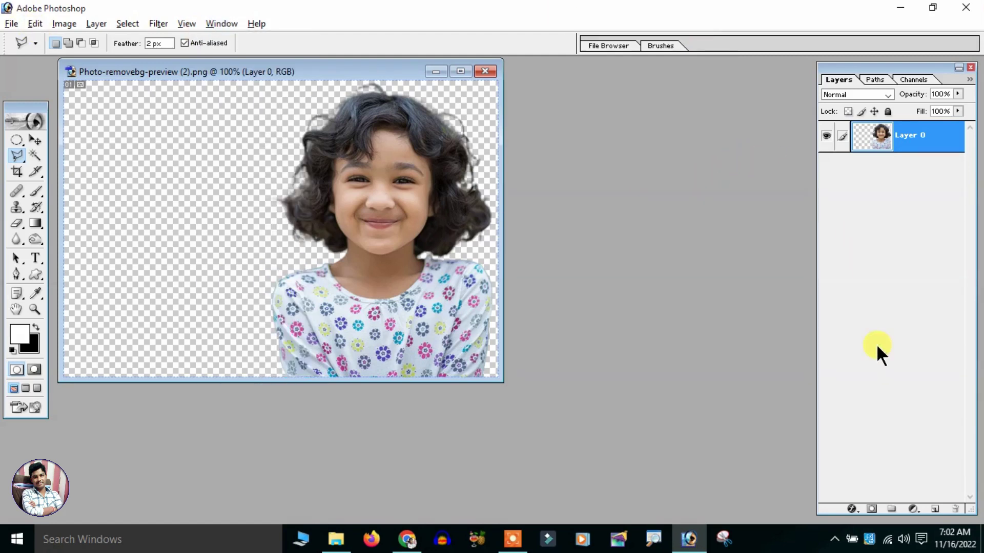
click(459, 71)
key(ctrl+0)
key(ctrl+0)
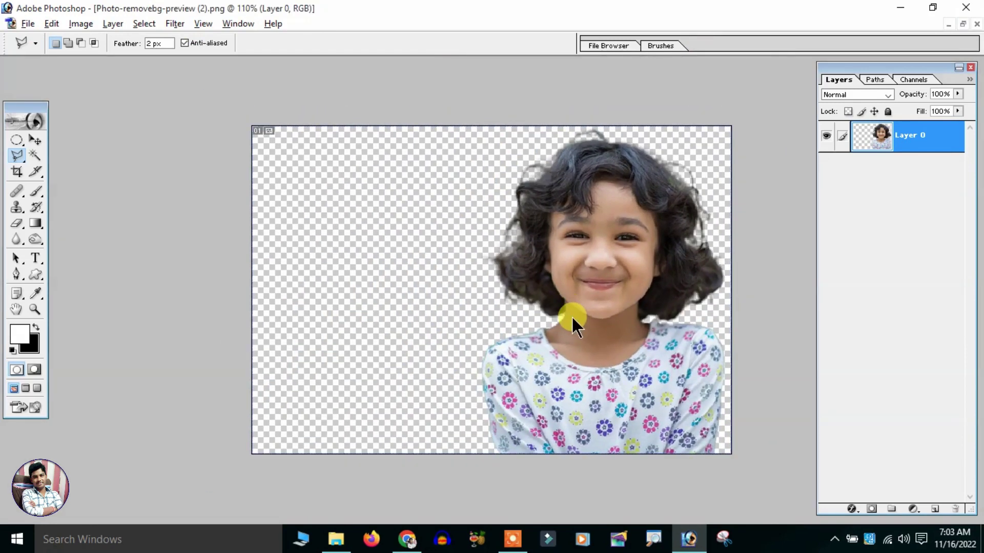
key(ctrl+0)
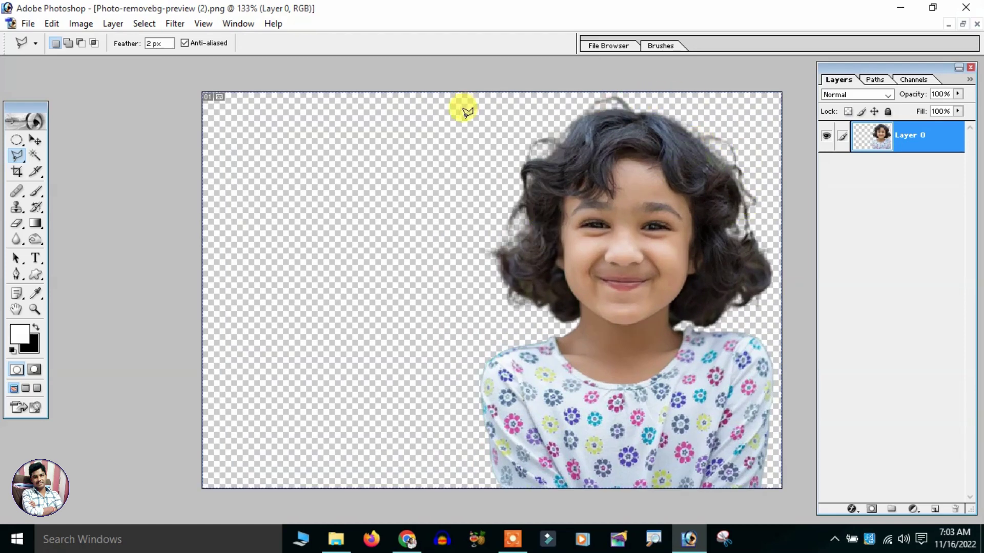
- Select the Eraser with a smaller brush size, then return to the source image folder
click(13, 225)
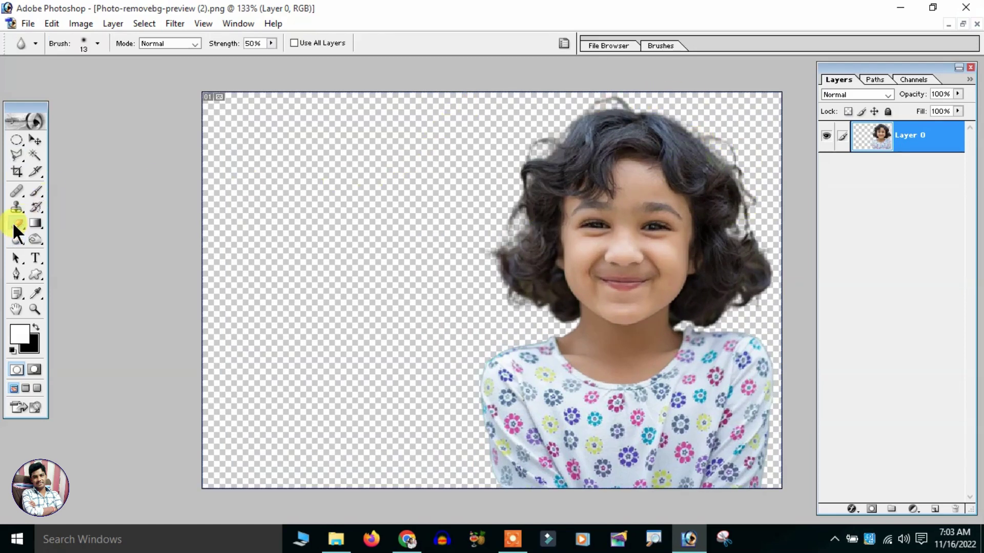
key(bracketleft)
key(bracketleft)
key(bracketleft)
key(bracketleft)
key(bracketleft)
key(bracketleft)
key(bracketleft)
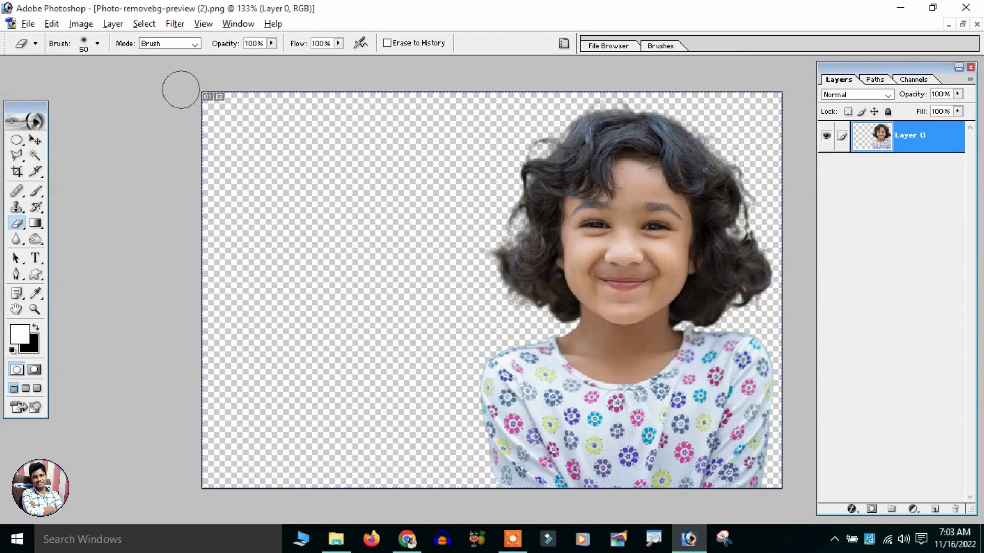
key(alt+Tab)
key(alt+Tab)
- Open 06.png in Photoshop beside the girl cutout and pick the Polygonal Lasso
mouse_move(208, 207)
mouse_down()
mouse_move(252, 257)
mouse_move(725, 544)
mouse_up()
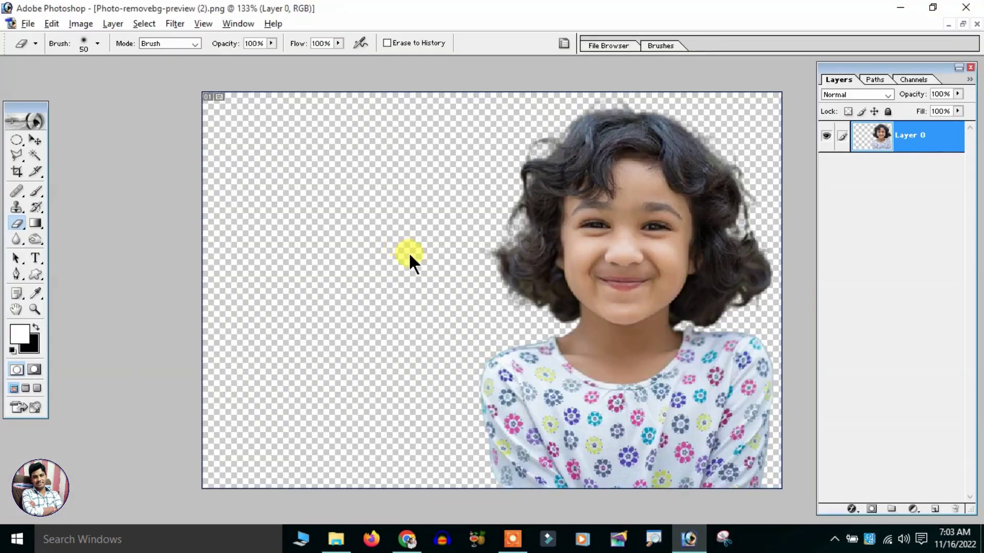
drag(724, 544, 407, 250)
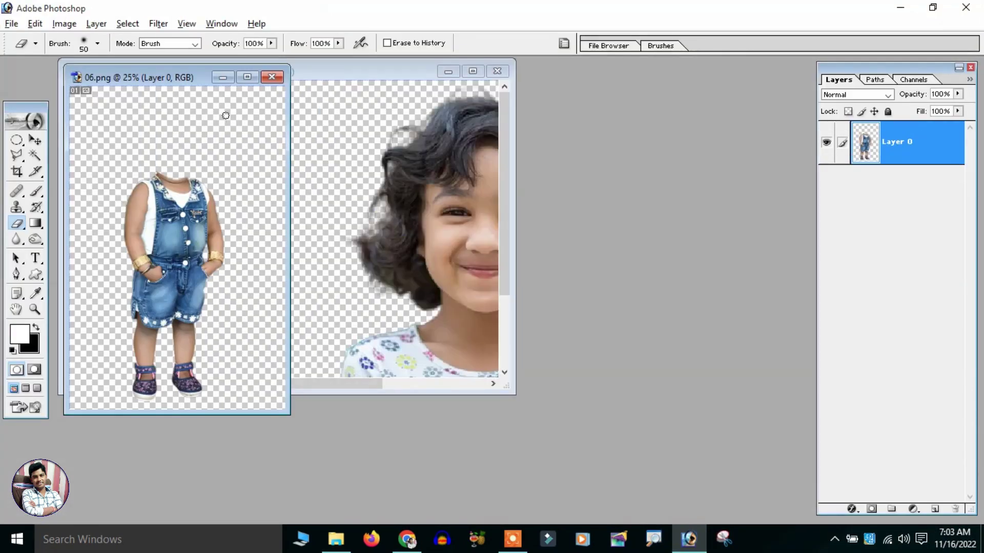
drag(136, 77, 564, 72)
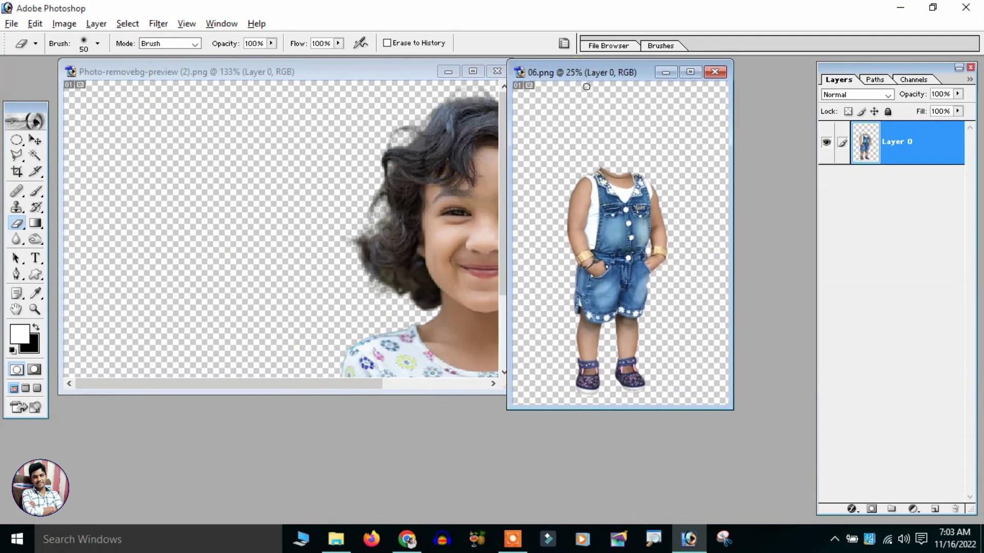
click(335, 163)
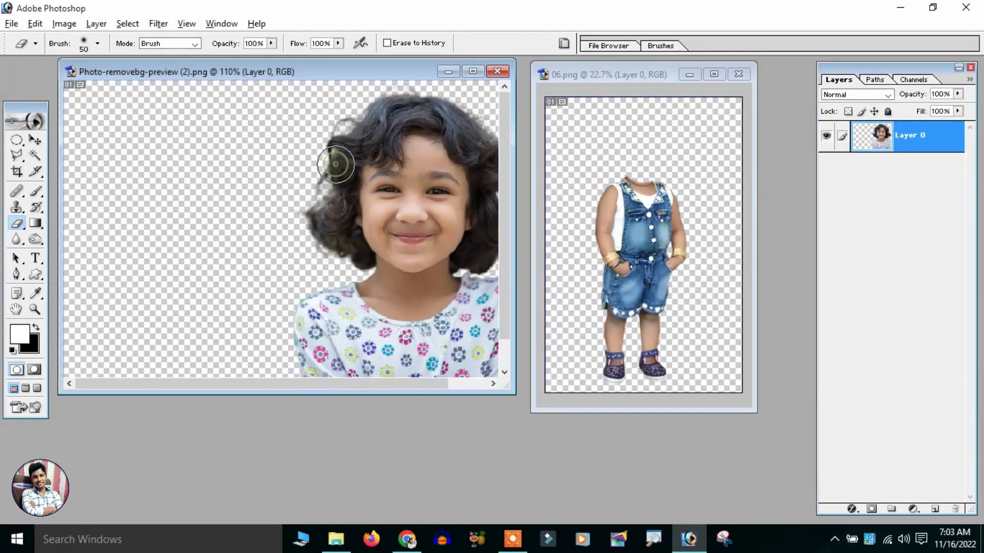
click(18, 155)
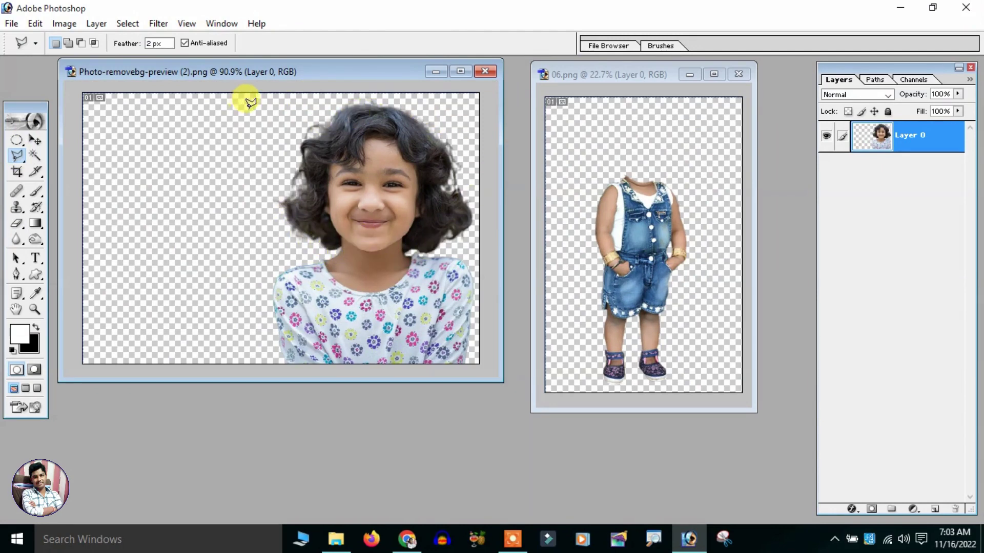
- Trace a closed polygonal selection around the girl's head and hair, cutting along her neckline
click(271, 104)
click(246, 172)
click(255, 212)
click(281, 240)
click(330, 259)
click(351, 272)
click(377, 282)
click(398, 273)
click(410, 252)
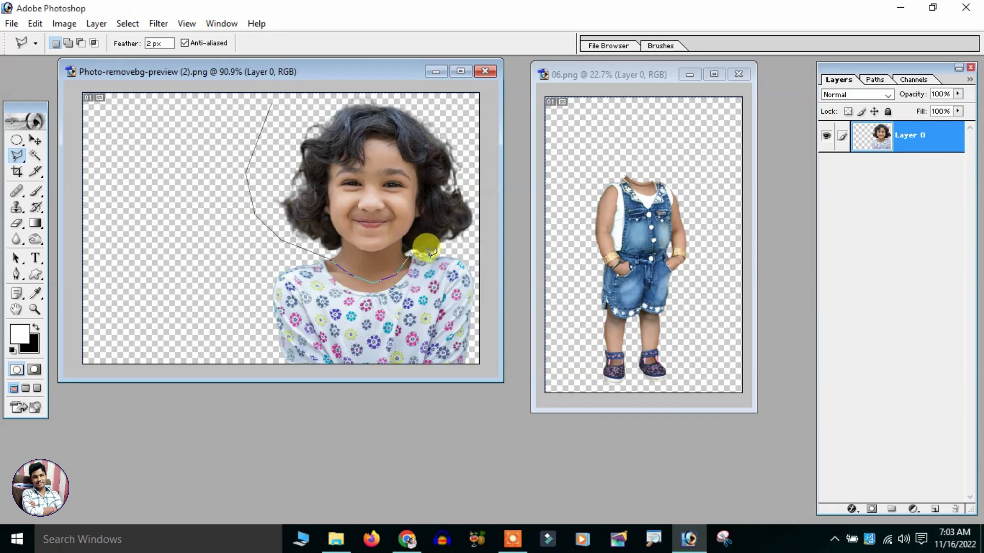
click(469, 254)
click(497, 231)
click(491, 110)
click(471, 88)
click(445, 80)
click(346, 80)
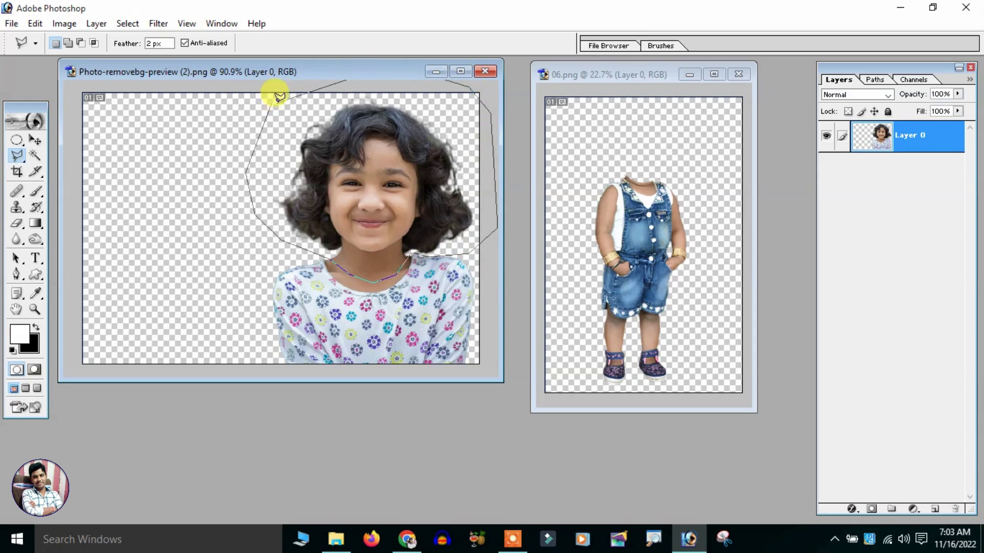
click(271, 98)
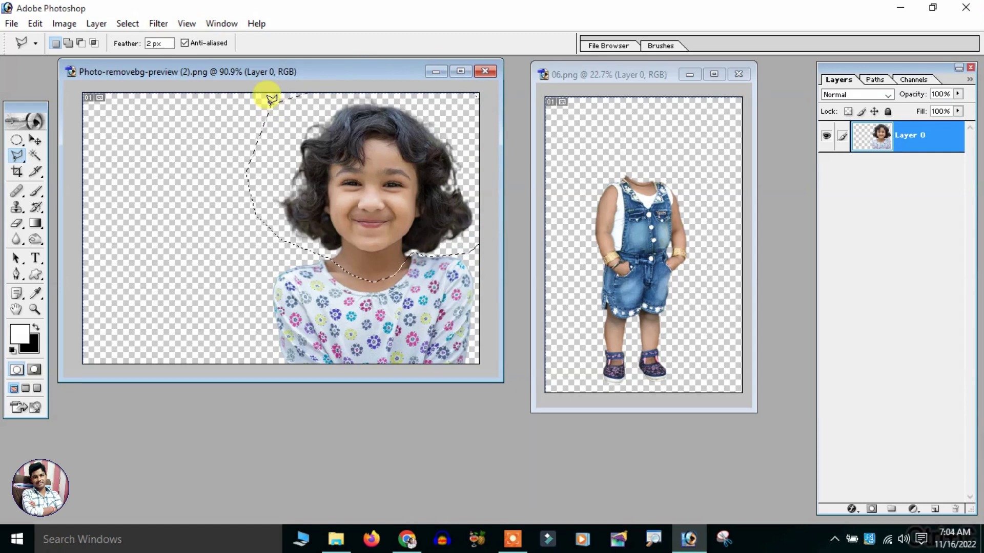
- Paste the girl's head into the 06 body image and move it up onto the headless body
click(660, 73)
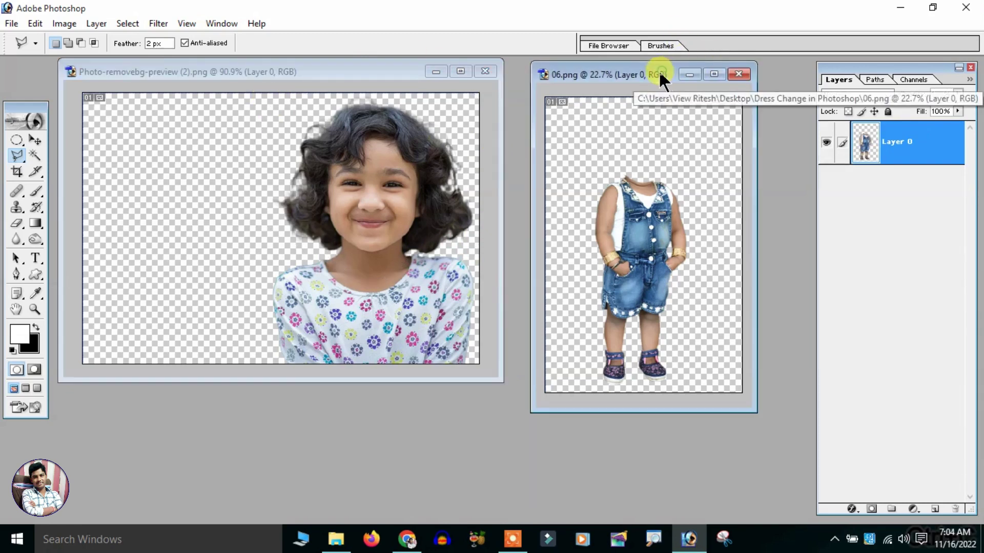
key(ctrl+v)
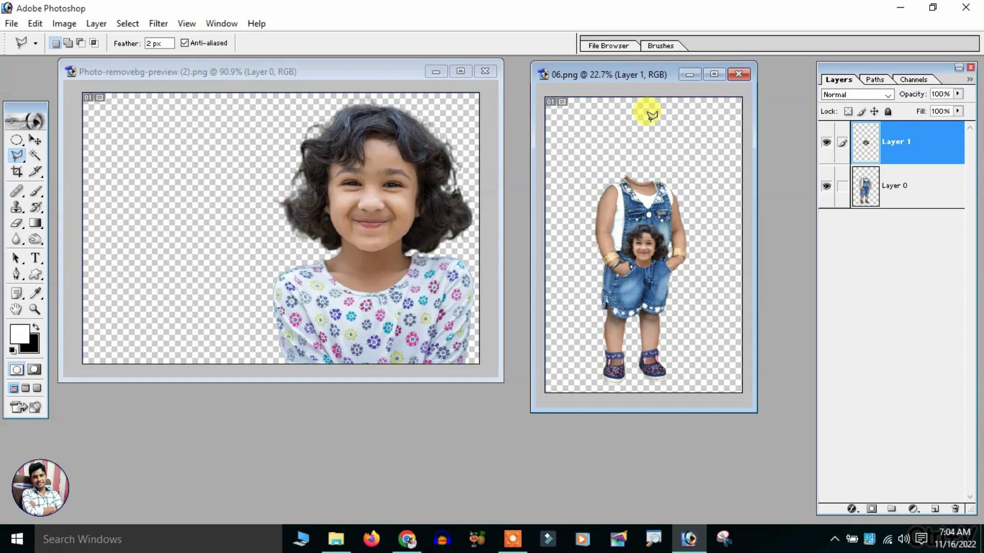
click(713, 75)
key(ctrl+0)
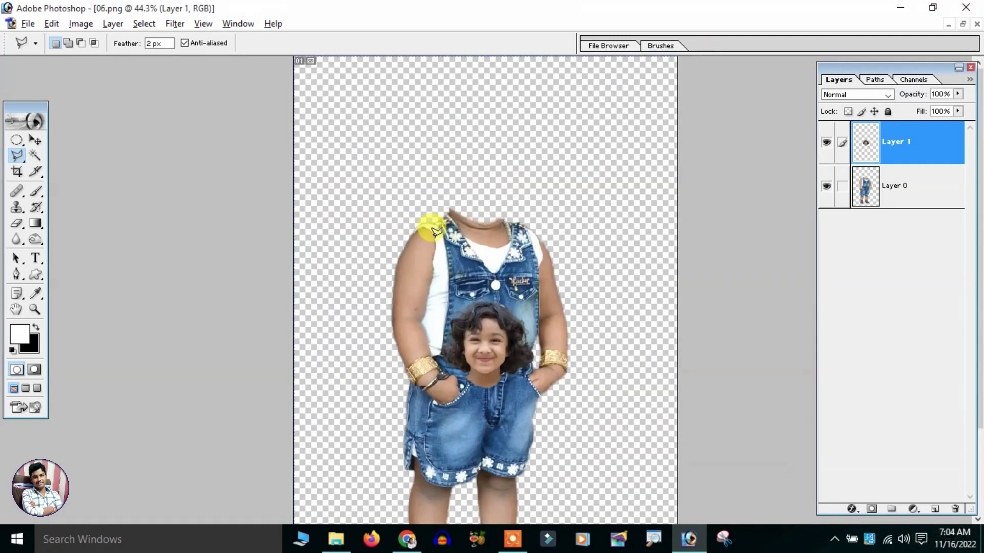
key(ctrl+plus)
click(30, 138)
mouse_move(483, 434)
mouse_down()
mouse_move(487, 250)
mouse_move(468, 223)
mouse_up()
scroll(534, 251, up, 1)
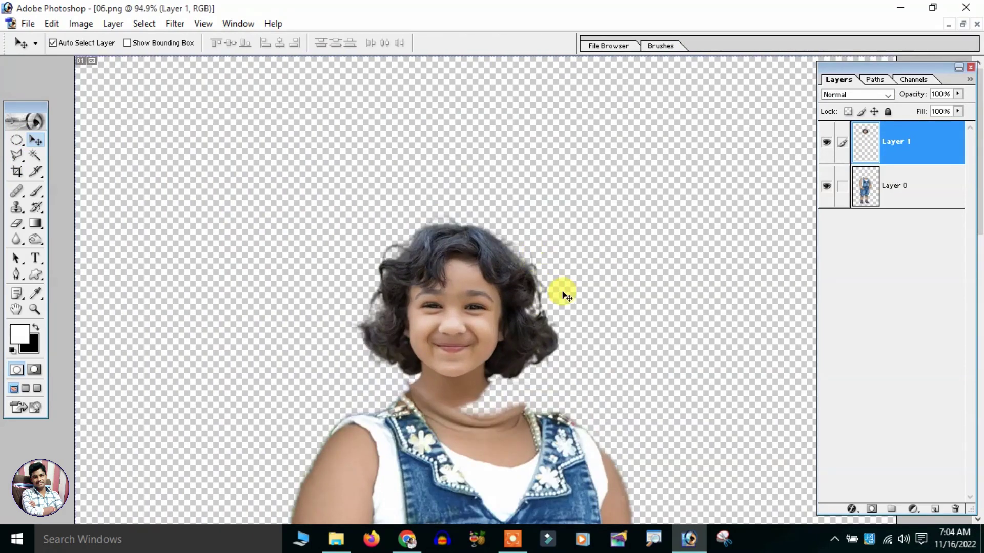
scroll(563, 292, up, 1)
scroll(620, 366, up, 1)
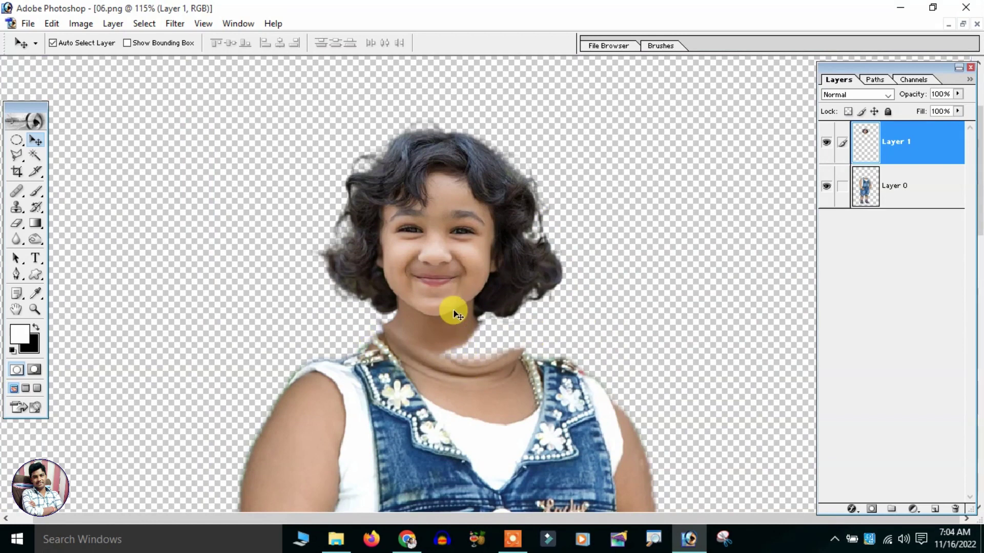
- Free-transform the head to about 161% scale, seat it on the neck and commit
key(ctrl+t)
mouse_move(499, 206)
mouse_down()
mouse_move(509, 198)
mouse_move(490, 198)
mouse_up()
drag(495, 205, 497, 213)
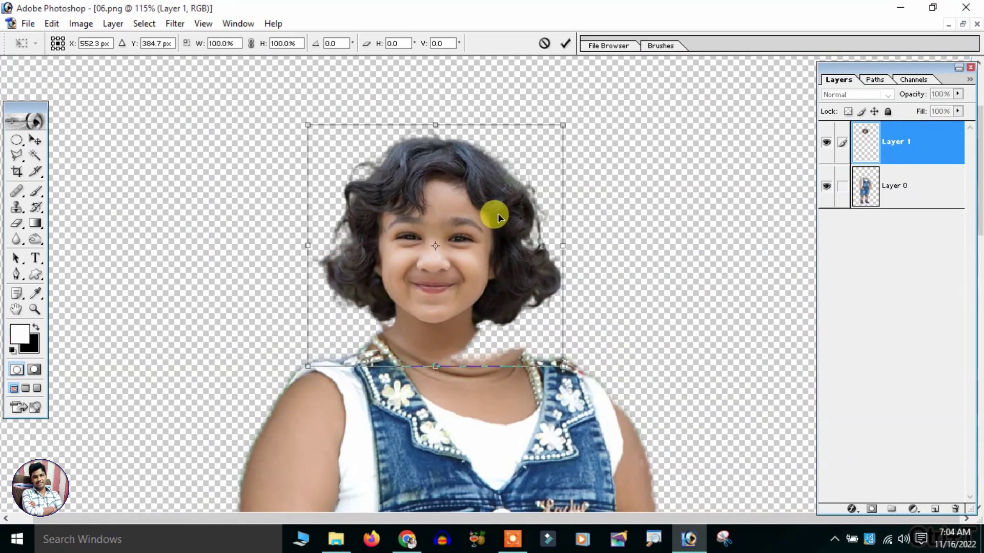
key(ctrl+0)
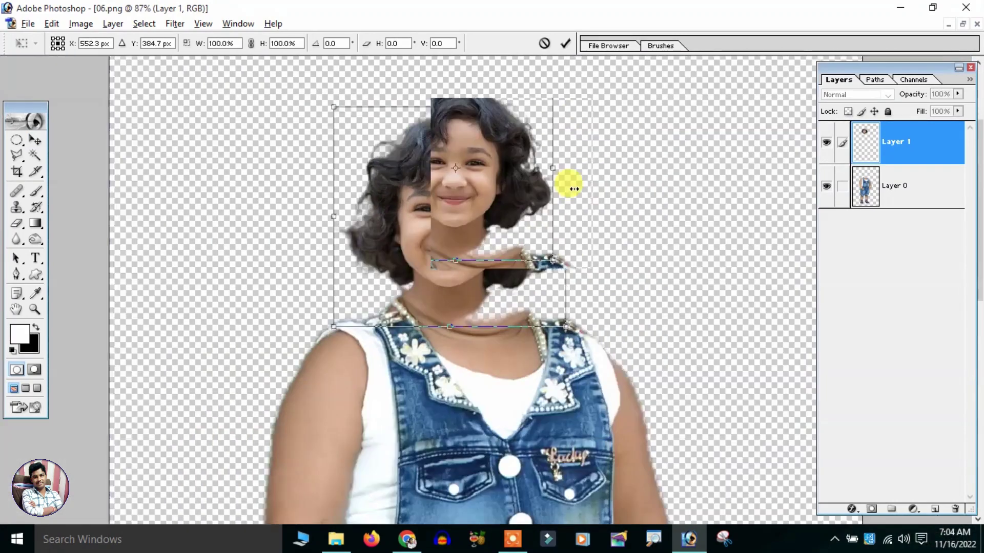
key(ctrl+0)
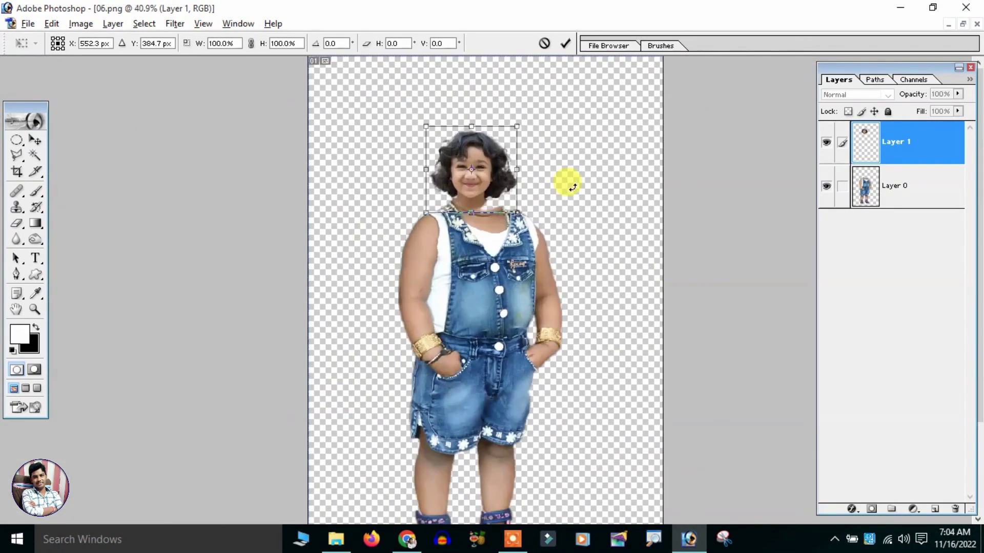
drag(531, 151, 628, 104)
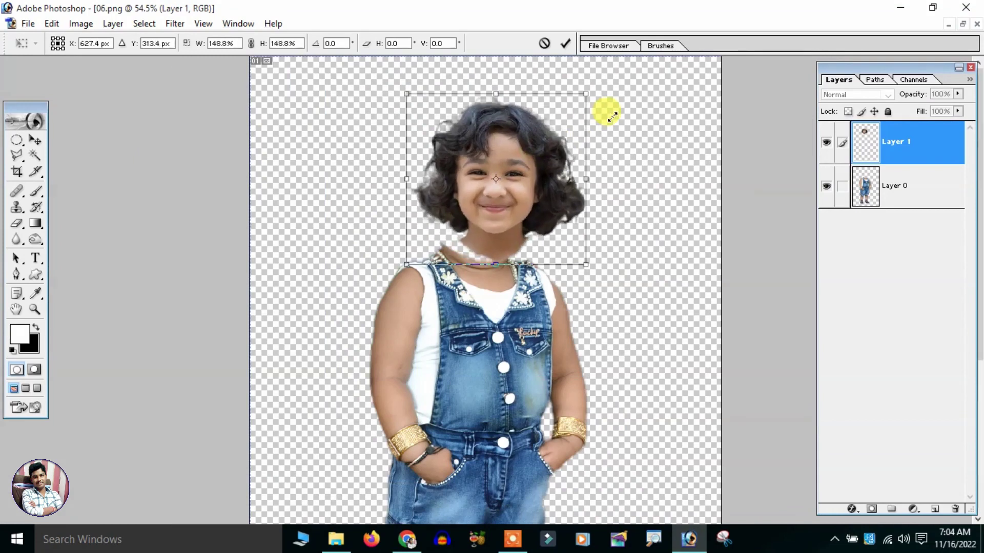
drag(549, 152, 527, 177)
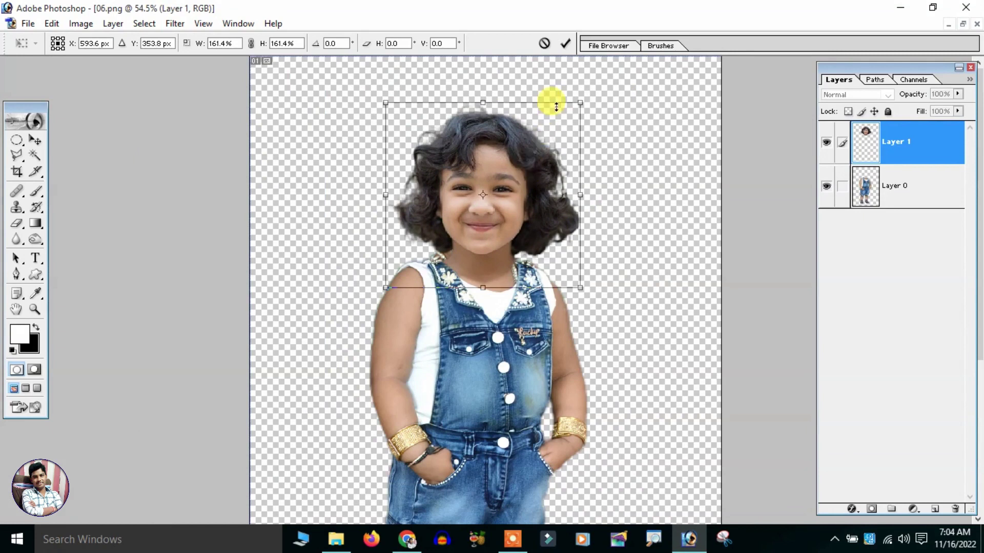
mouse_move(587, 96)
mouse_down()
mouse_move(609, 99)
mouse_move(600, 82)
mouse_up()
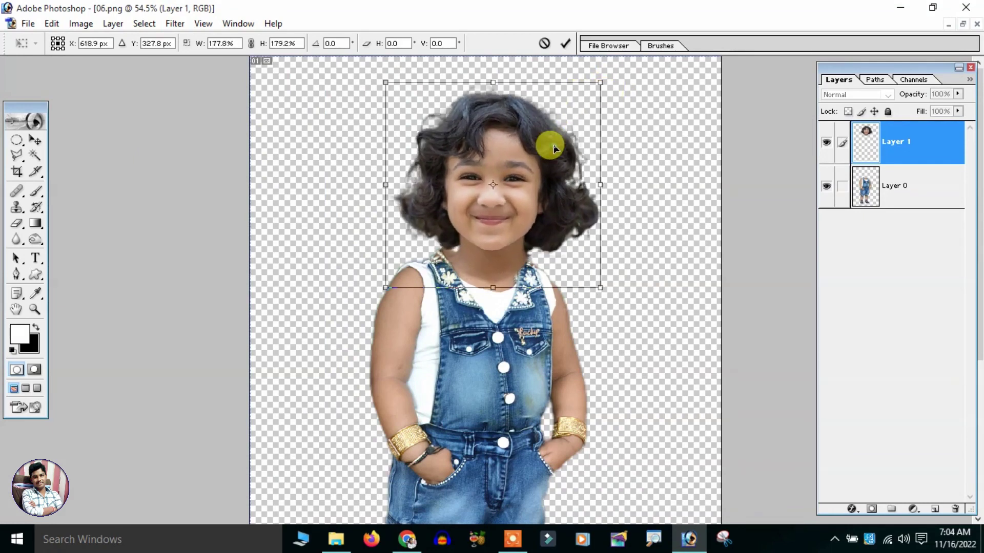
key(Return)
scroll(556, 151, up, 1)
scroll(574, 215, up, 2)
- Shift the head slightly left and up on the neck
drag(598, 286, 610, 204)
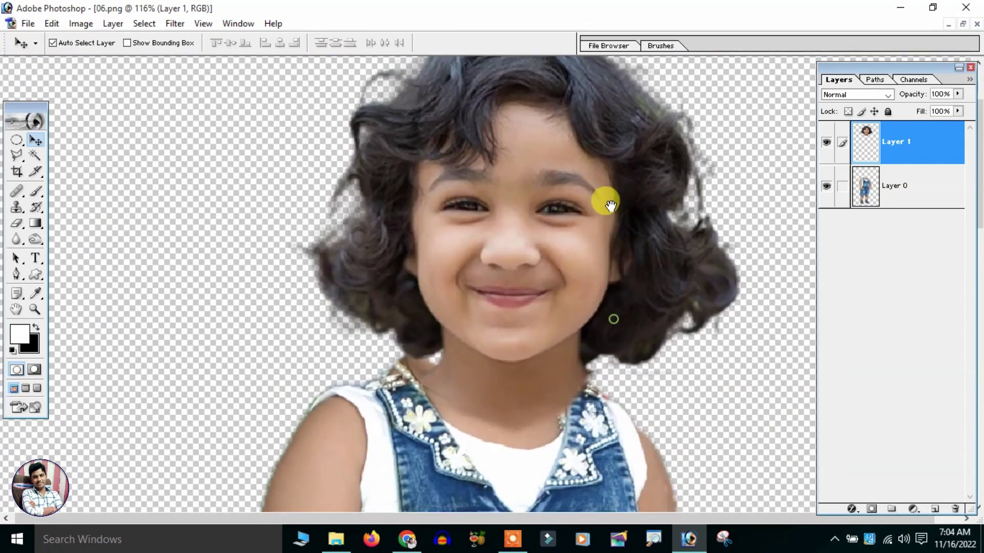
drag(573, 252, 552, 245)
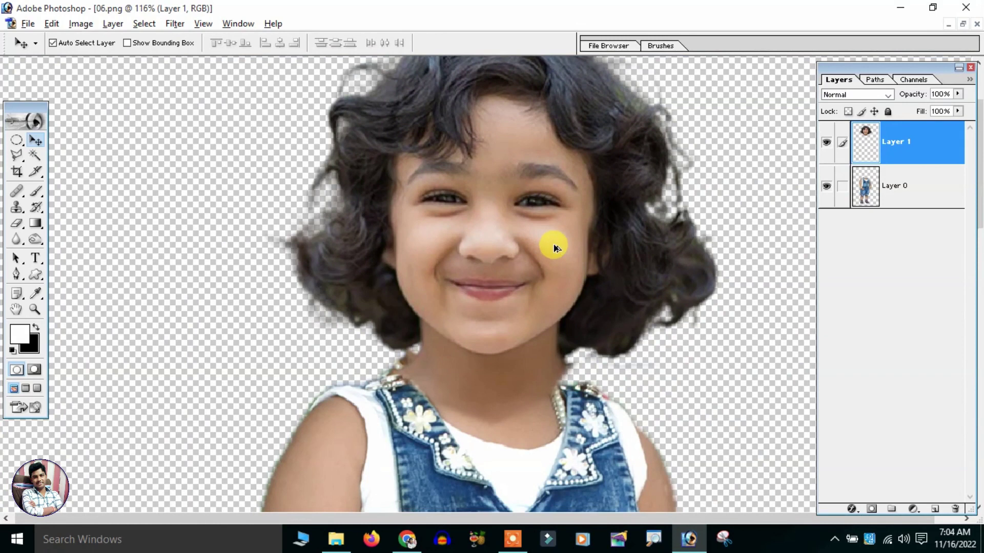
scroll(552, 245, down, 1)
drag(768, 197, 743, 216)
scroll(743, 215, down, 3)
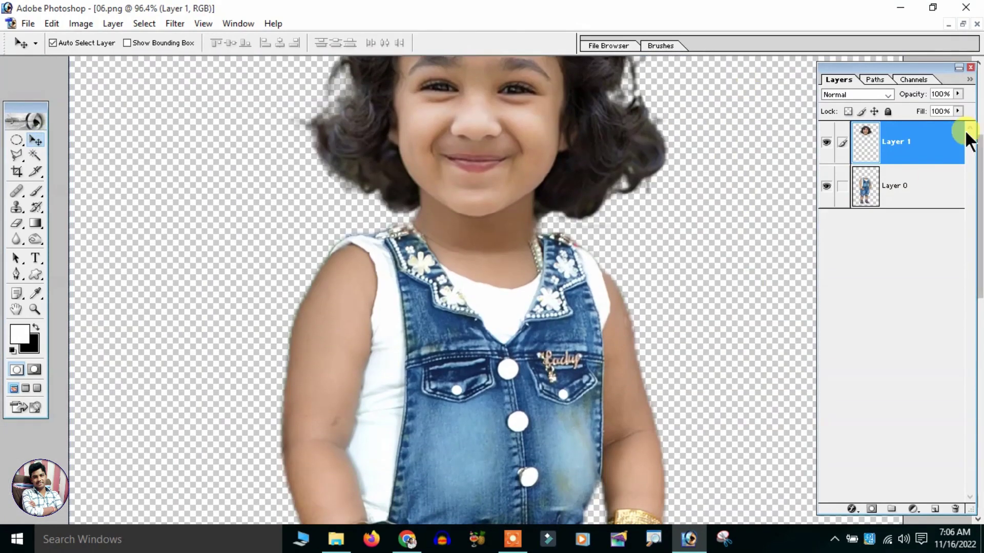
- Stack the body layer above the head layer and lower the head slightly onto the neck
click(906, 204)
drag(877, 194, 891, 134)
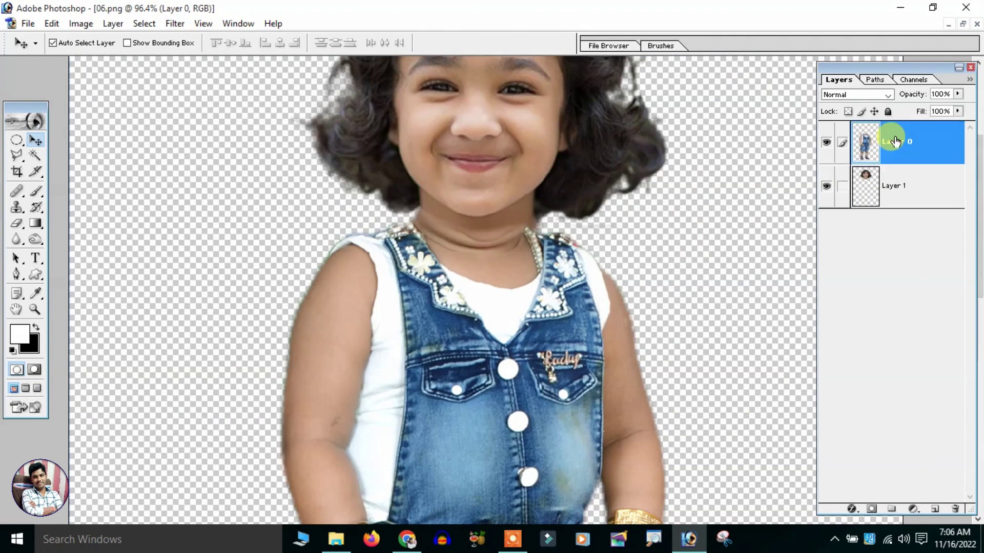
scroll(567, 175, up, 2)
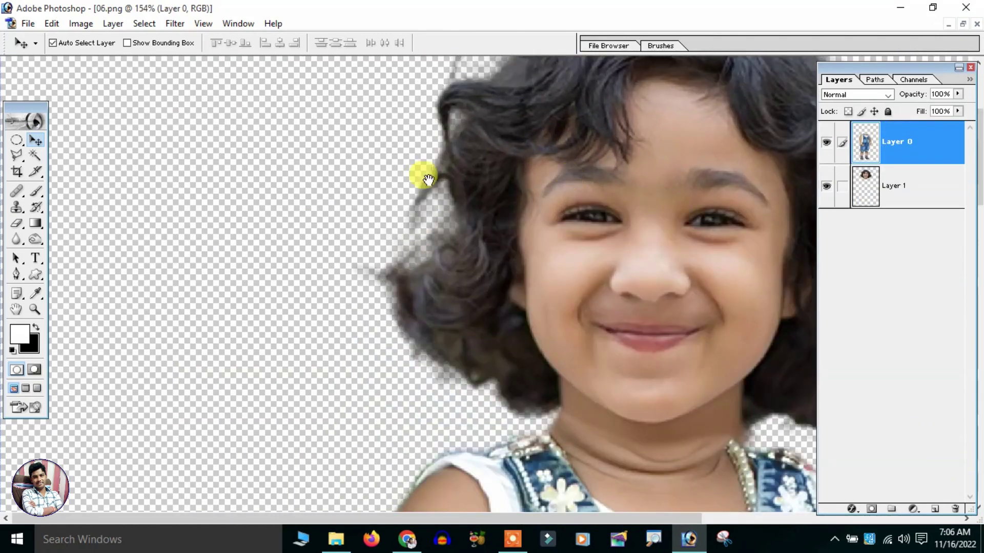
drag(650, 192, 465, 205)
mouse_move(522, 251)
mouse_down()
mouse_move(517, 263)
mouse_move(518, 236)
mouse_up()
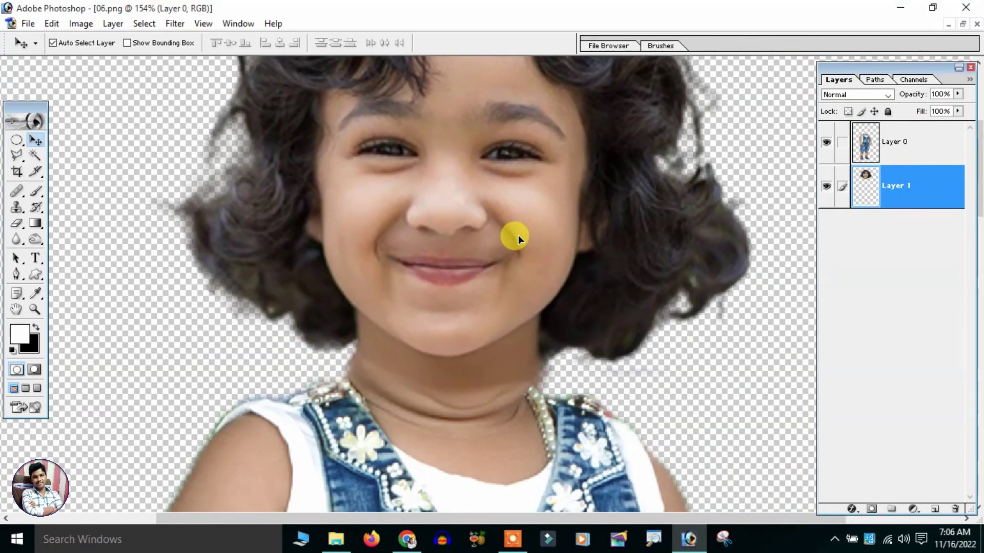
- Erase the fringe by the neck and delete an outlined white patch beside it
click(18, 224)
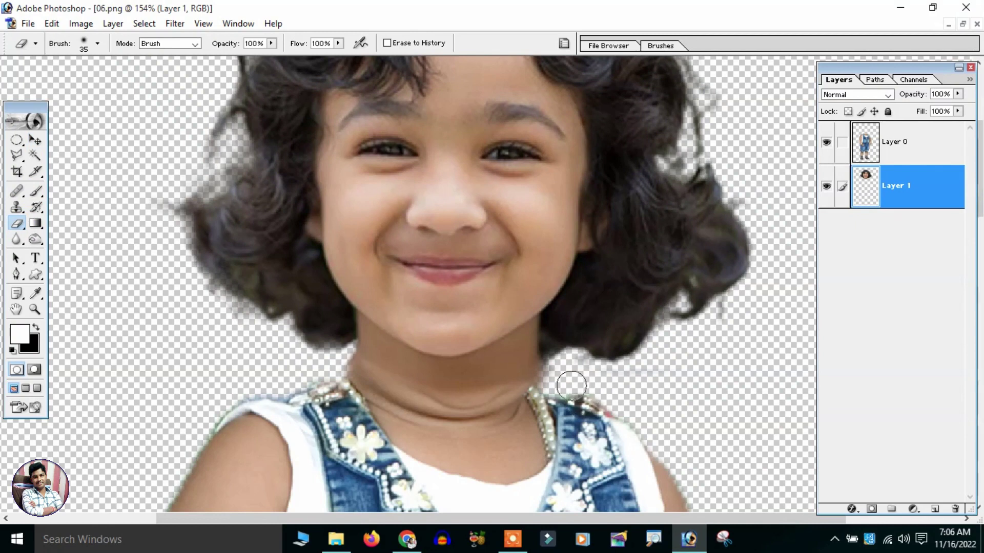
mouse_move(555, 377)
mouse_down()
mouse_move(575, 397)
mouse_move(573, 379)
mouse_up()
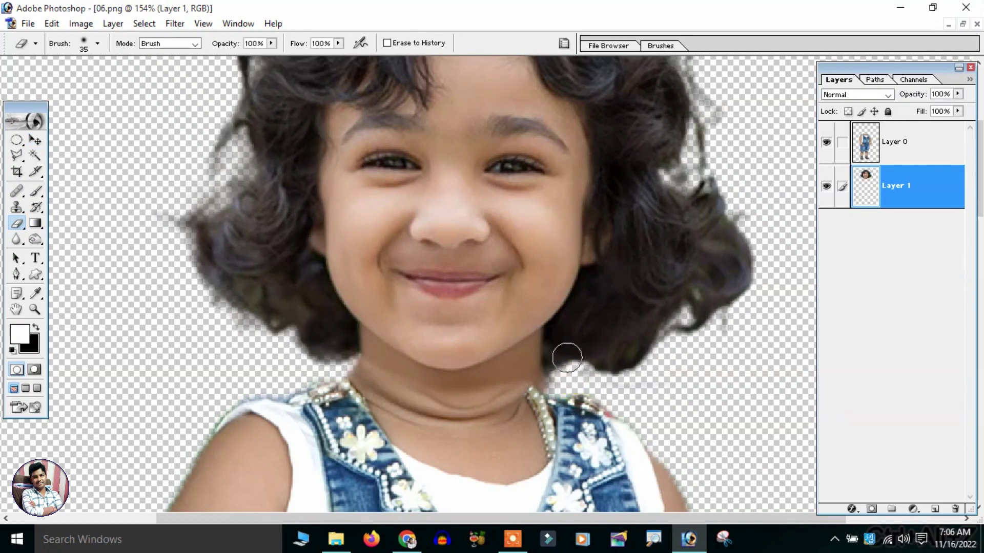
scroll(291, 217, up, 3)
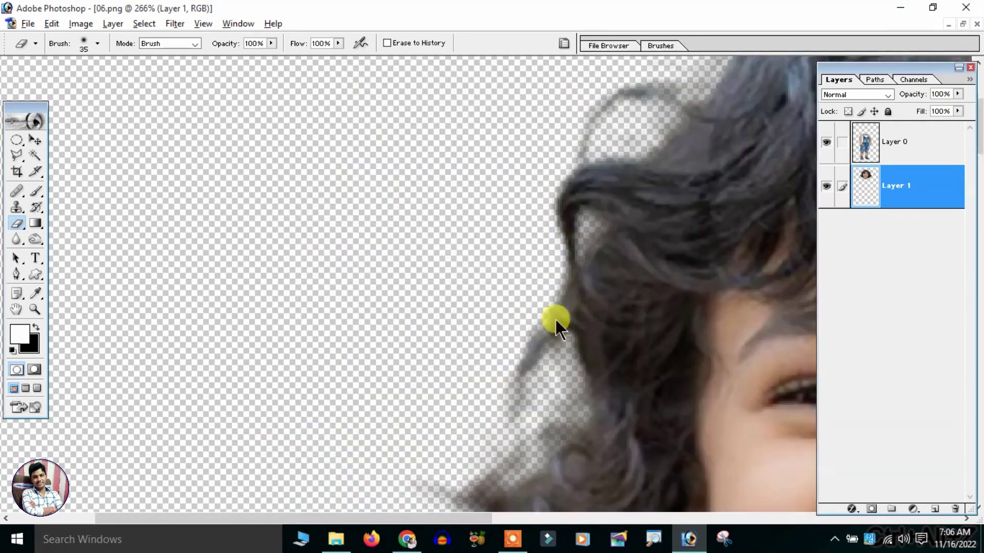
scroll(263, 185, down, 3)
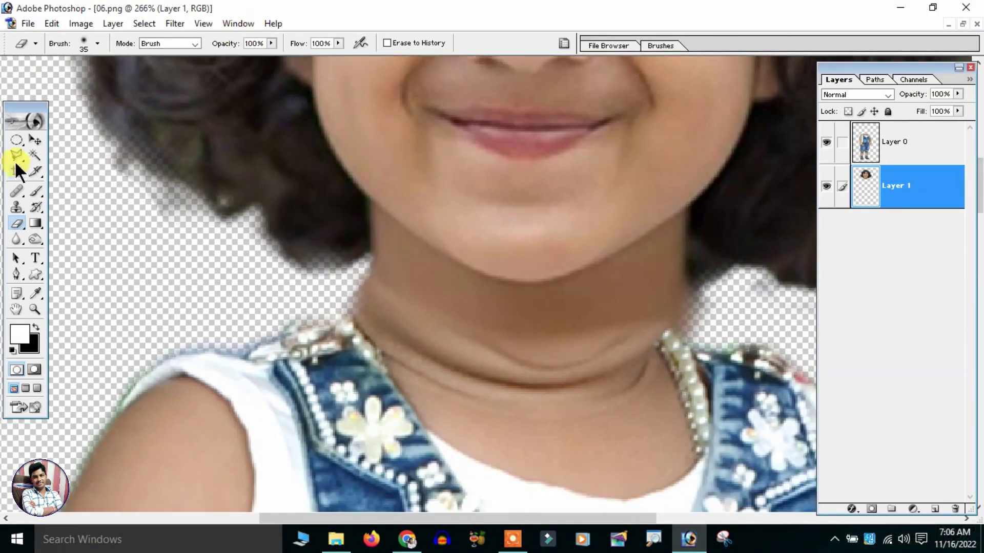
click(17, 155)
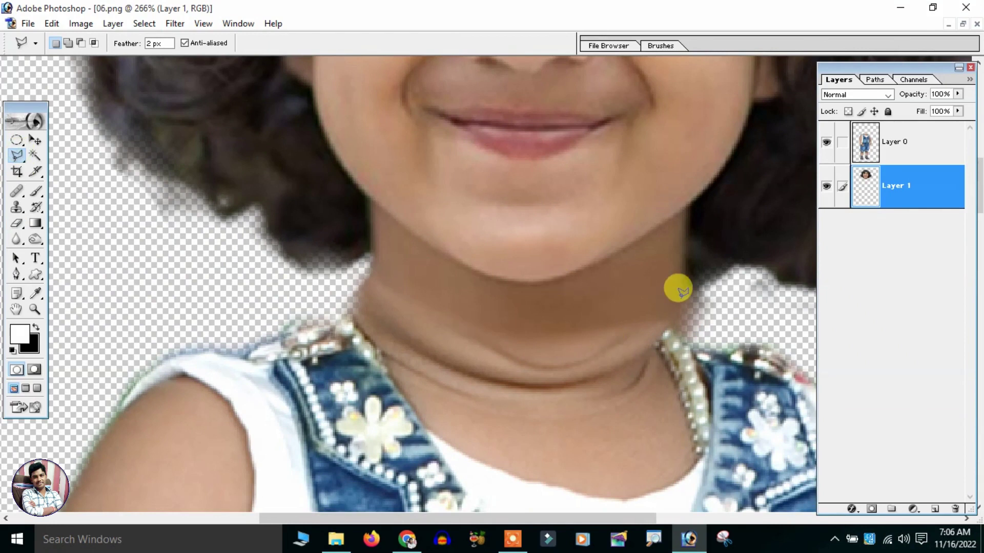
click(750, 283)
click(686, 271)
click(694, 349)
double_click(758, 330)
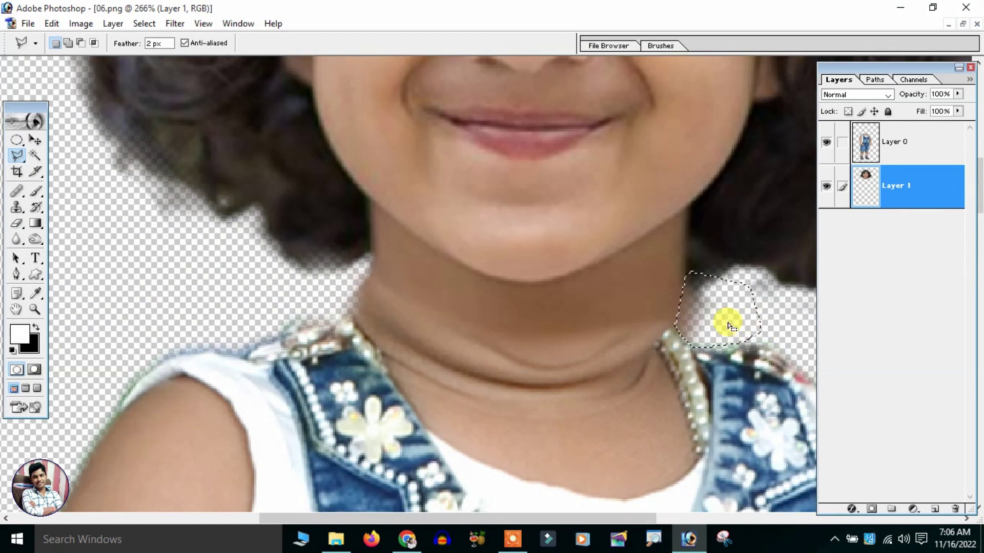
key(Delete)
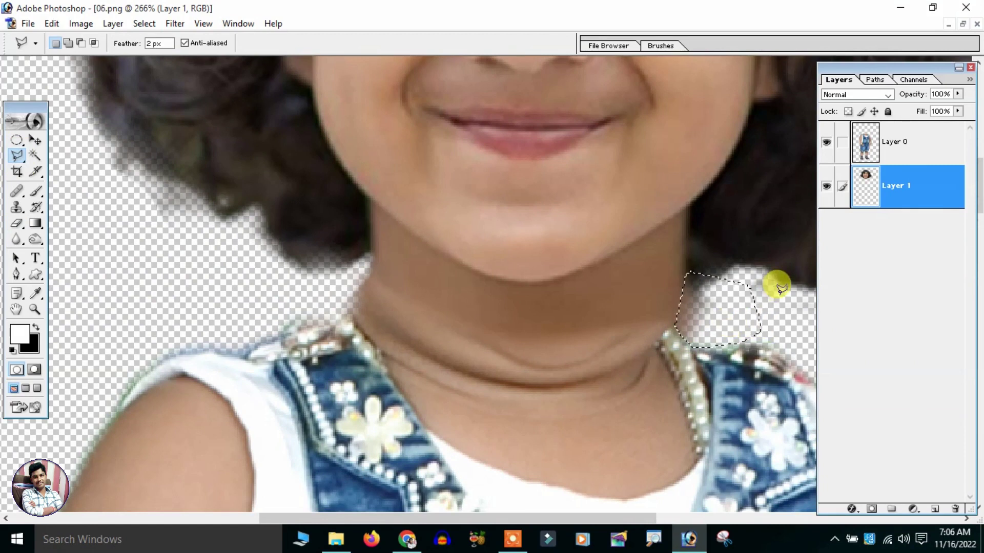
- Feather the selection by 20 px, delete the whitish fringe inside it, and deselect
right_click(773, 290)
click(816, 81)
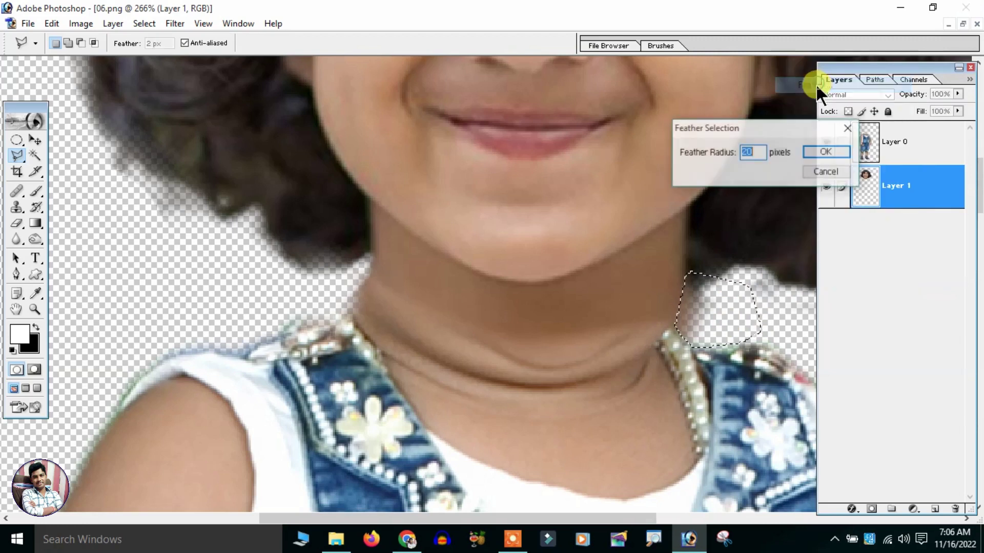
text(2)
key(Return)
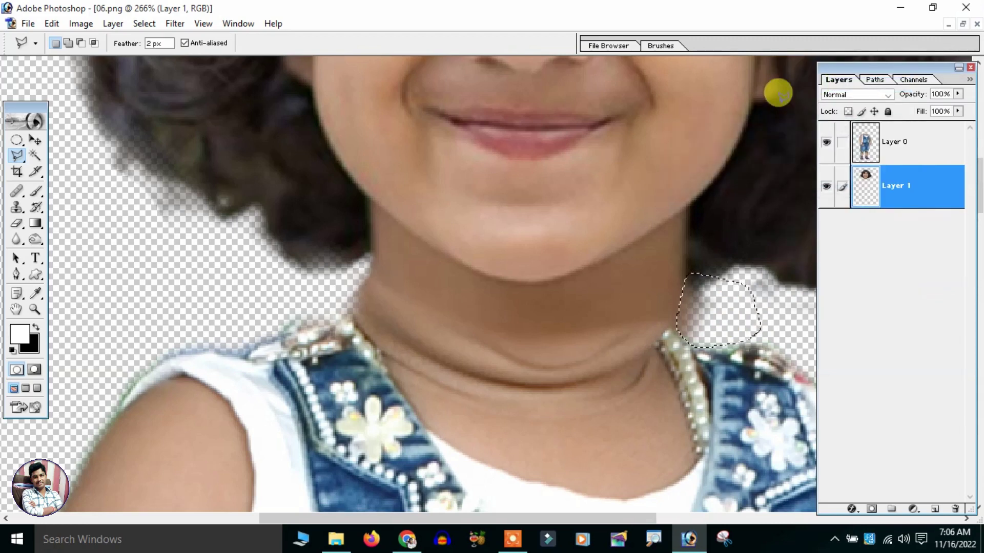
key(Delete)
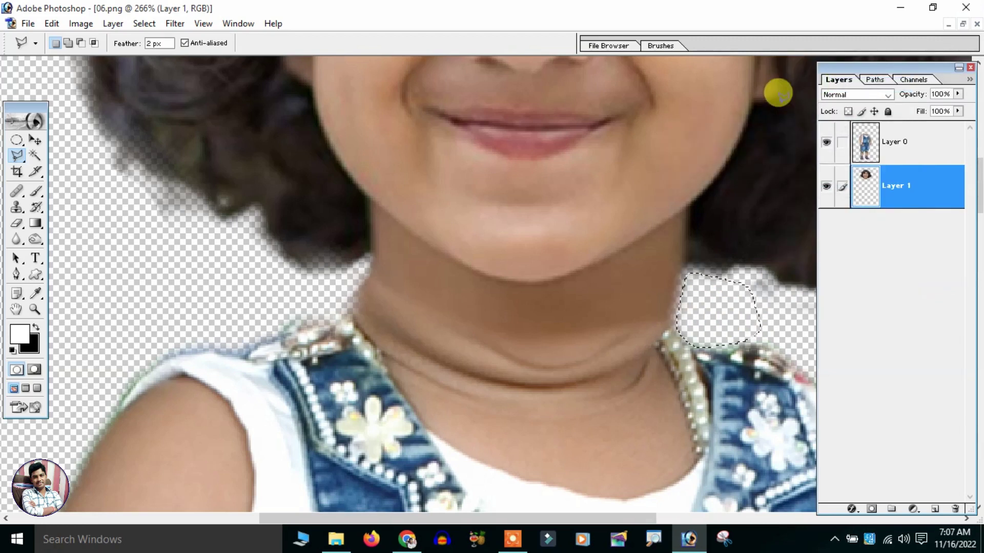
right_click(578, 106)
click(584, 116)
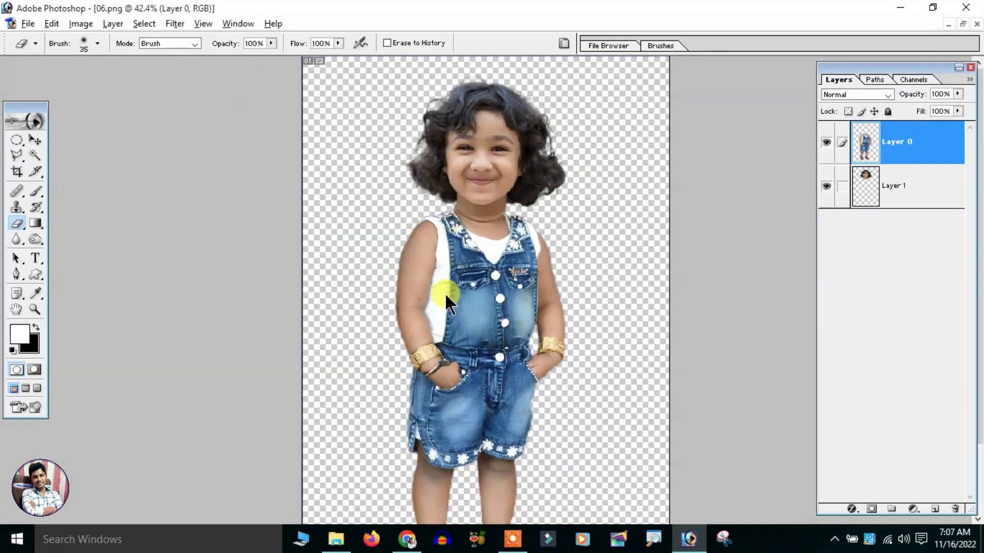
- Bring the head layer above the body layer with Ctrl+]
click(34, 142)
click(485, 194)
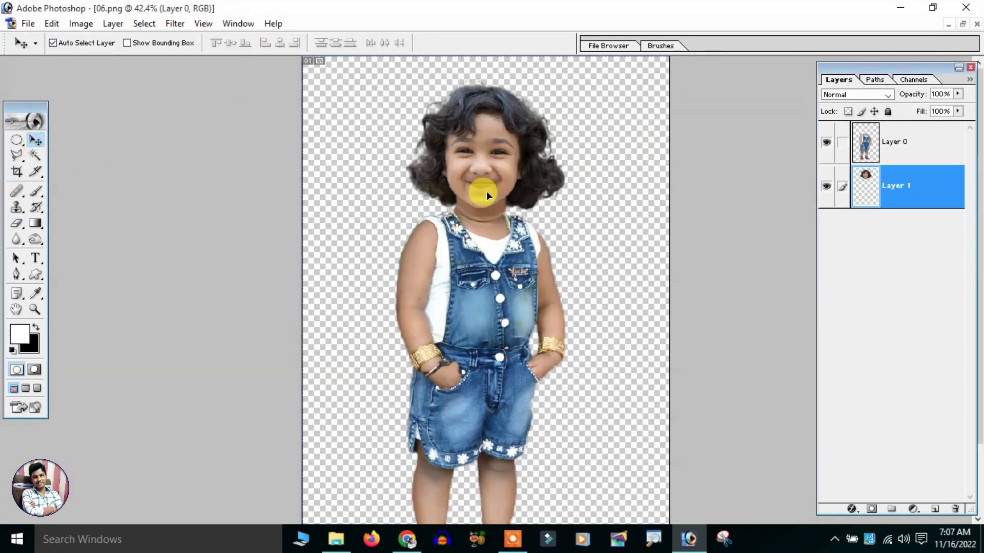
key(ctrl+bracketright)
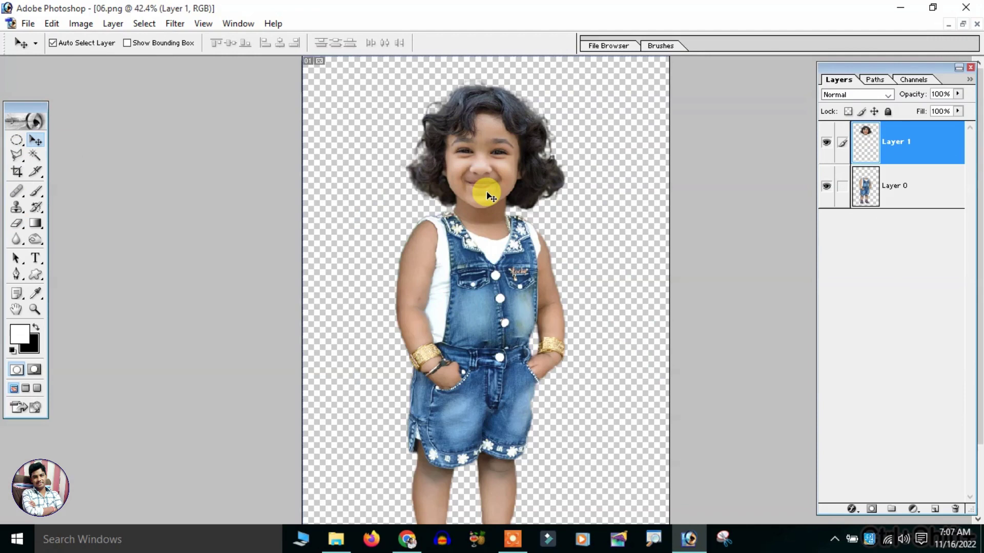
scroll(489, 196, up, 2)
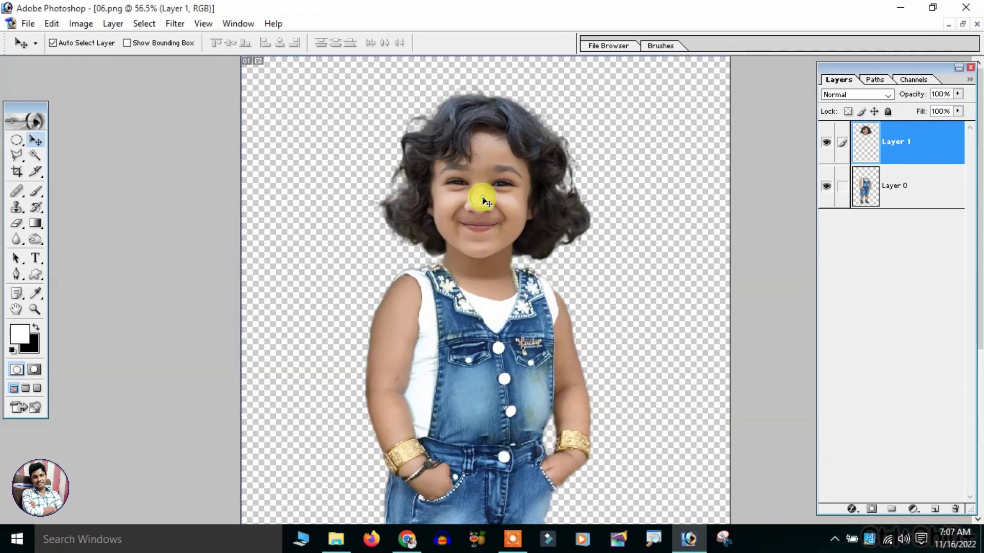
scroll(527, 274, down, 5)
scroll(564, 321, down, 2)
scroll(563, 322, up, 5)
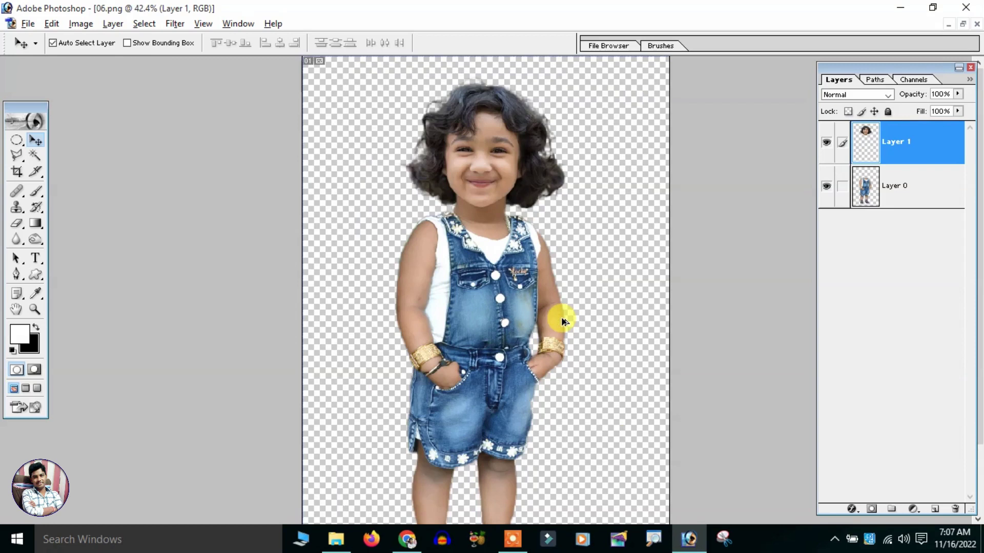
- Link the body layer to the head layer, compare visibility, and merge them with Ctrl+E
click(842, 185)
click(820, 147)
click(820, 148)
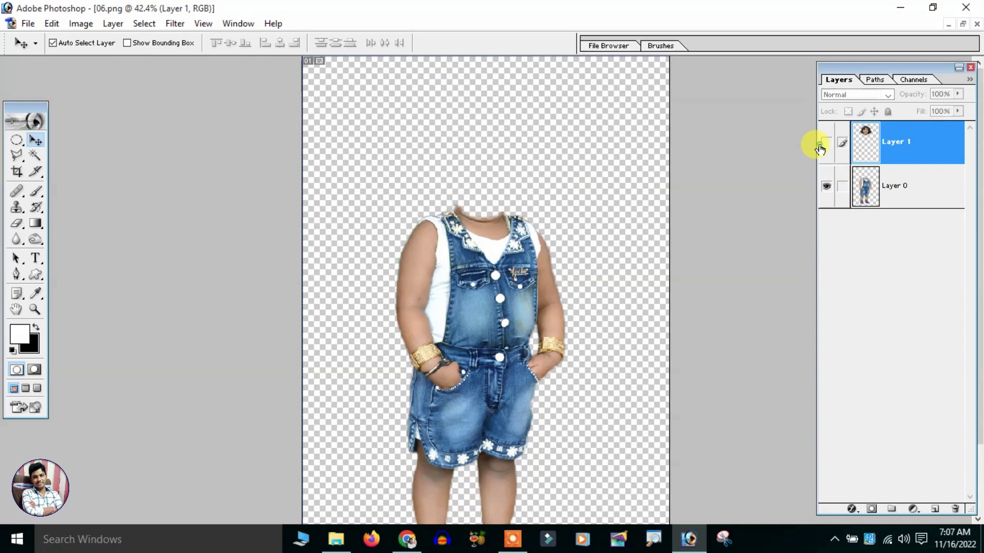
click(820, 147)
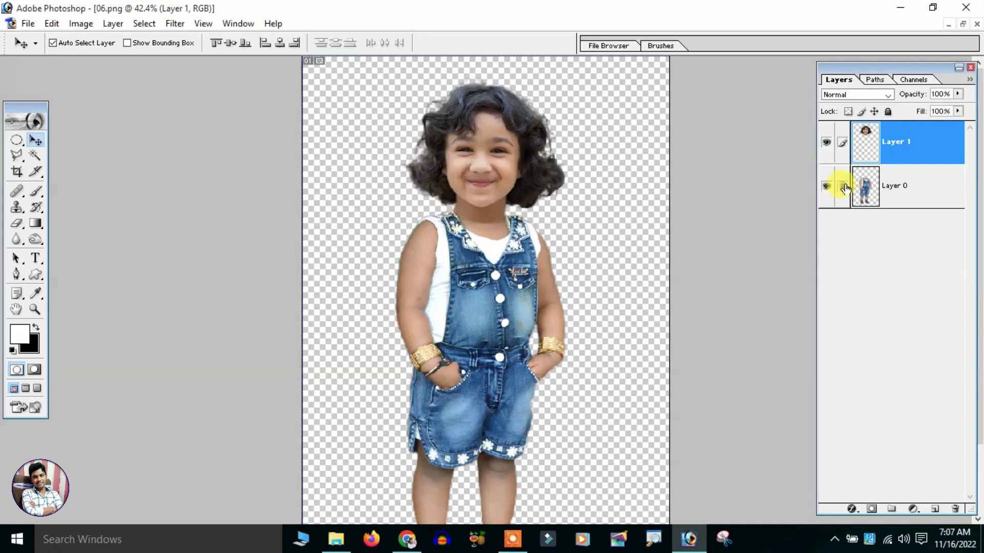
key(ctrl+e)
scroll(509, 313, up, 1)
scroll(509, 320, up, 1)
scroll(509, 320, down, 1)
scroll(509, 320, down, 1)
scroll(509, 320, down, 1)
scroll(509, 320, up, 1)
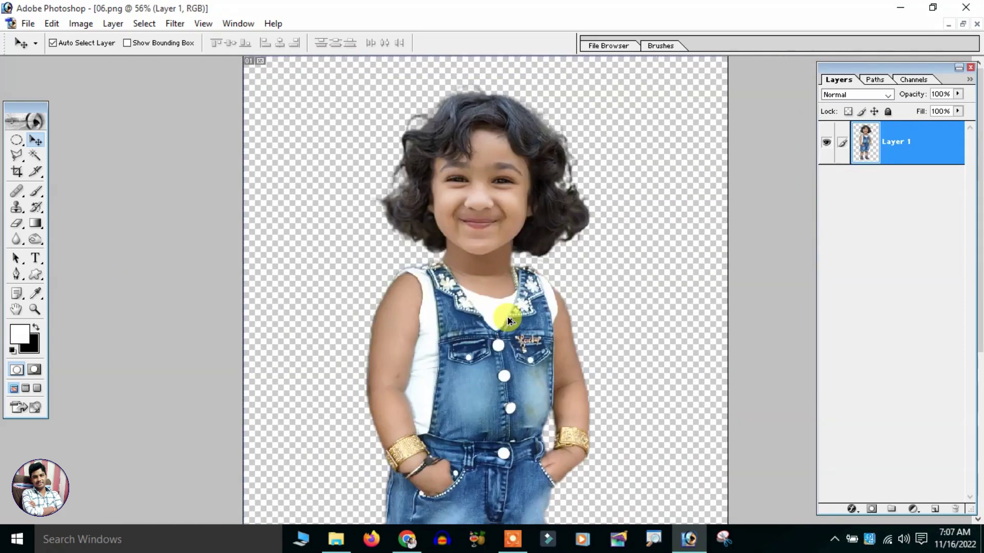
scroll(517, 315, up, 1)
scroll(533, 257, down, 2)
scroll(548, 220, down, 3)
scroll(558, 231, down, 1)
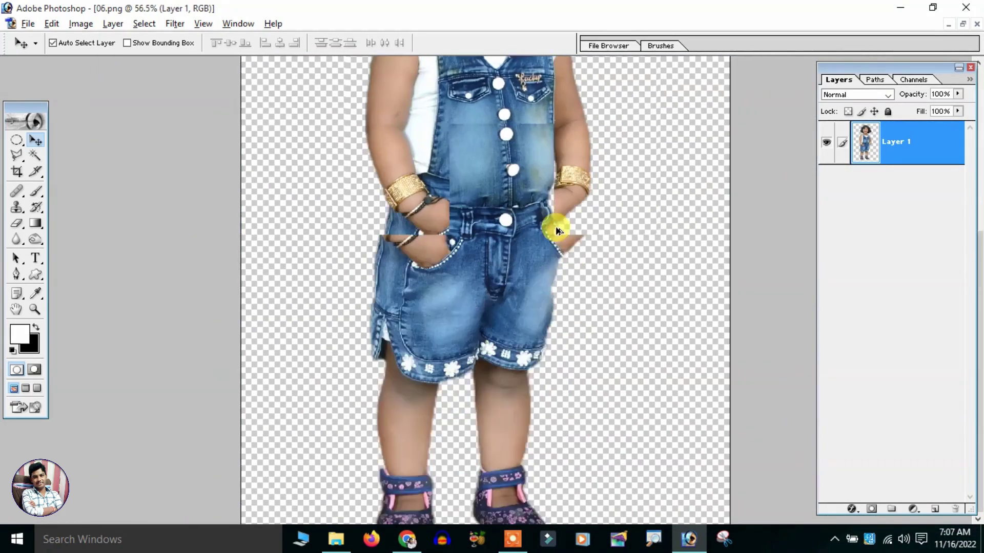
scroll(558, 231, down, 3)
scroll(538, 230, up, 1)
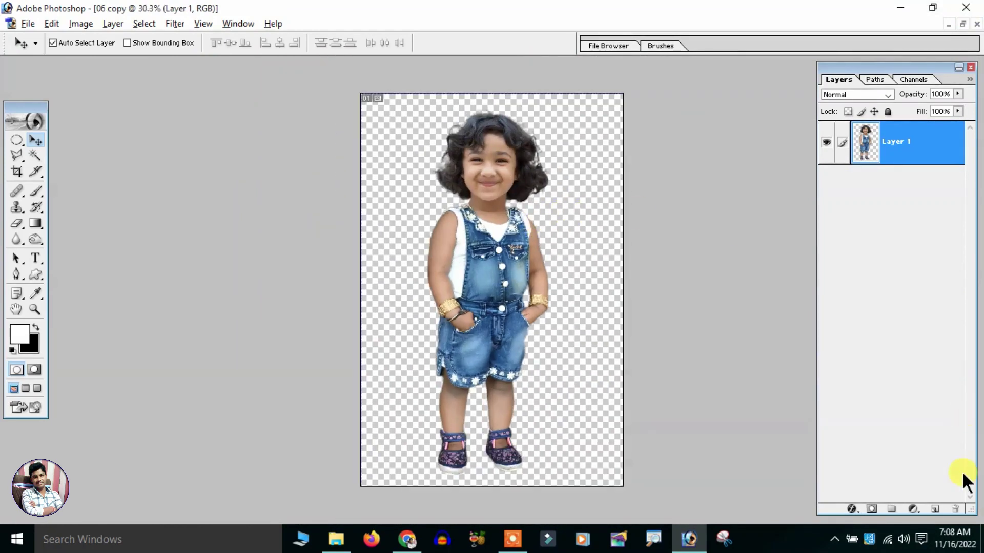
- Add a Black, White gradient fill layer and move it beneath the girl's layer
click(915, 510)
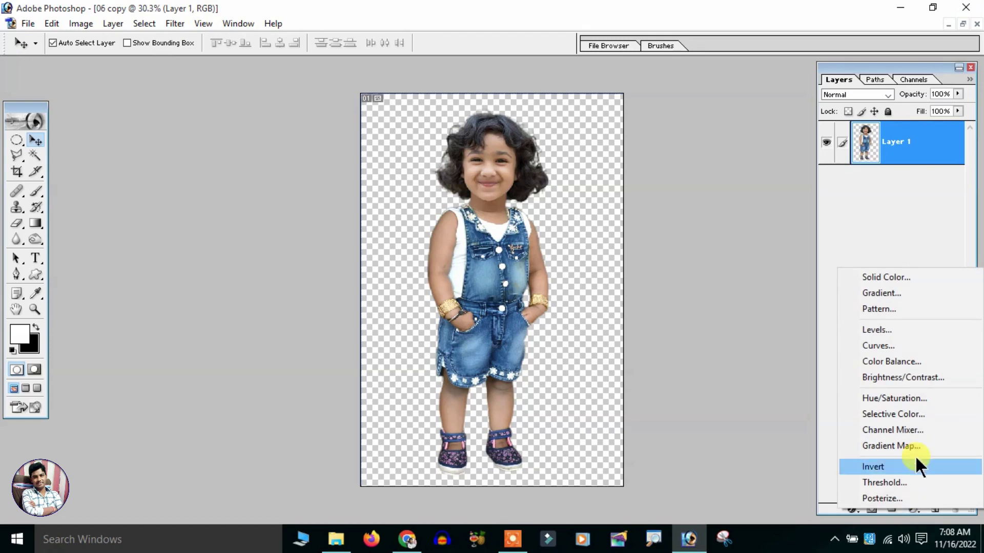
click(916, 296)
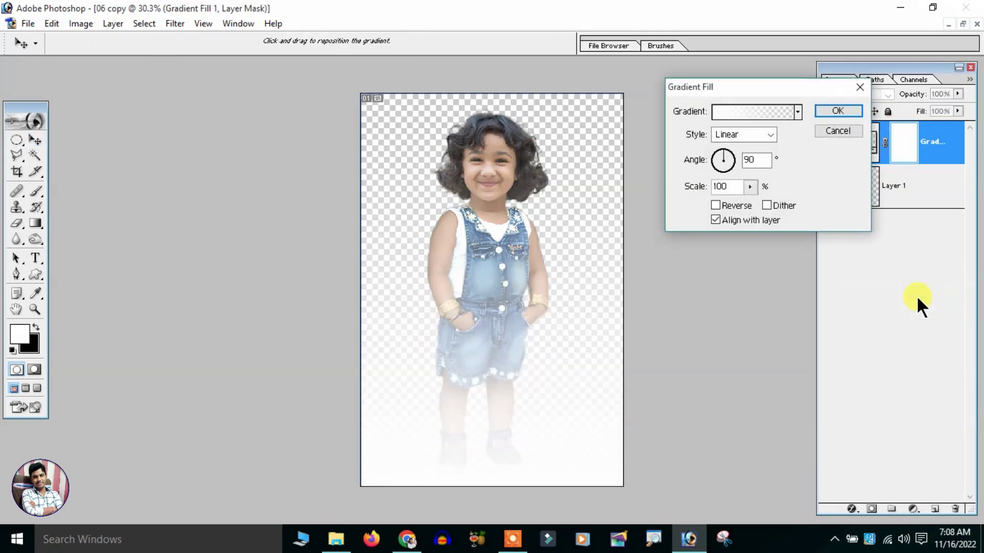
click(736, 108)
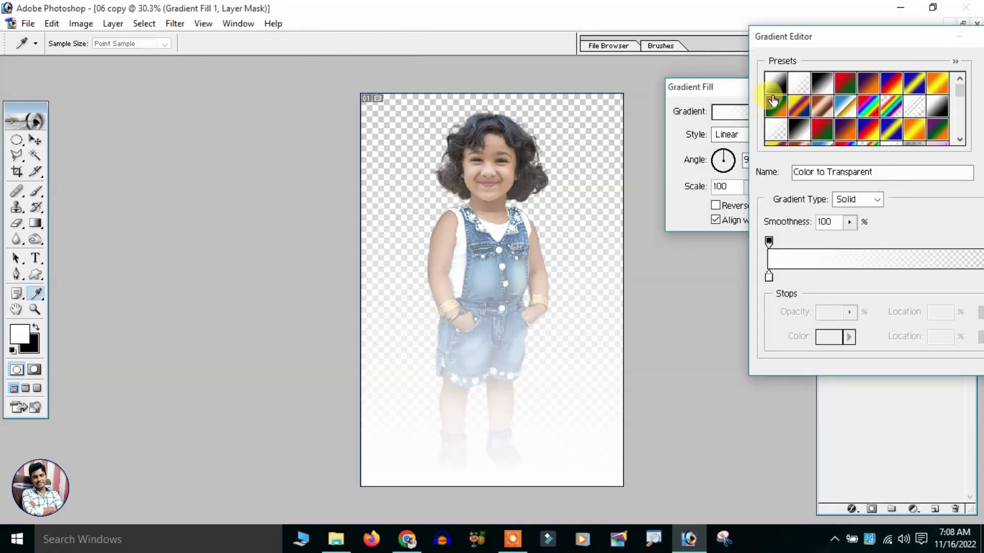
click(820, 87)
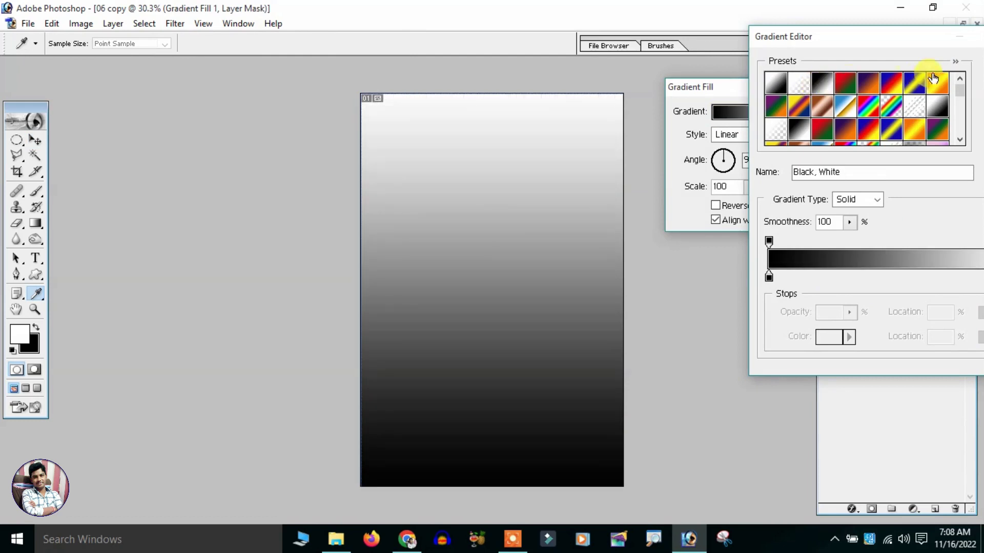
drag(875, 54, 715, 43)
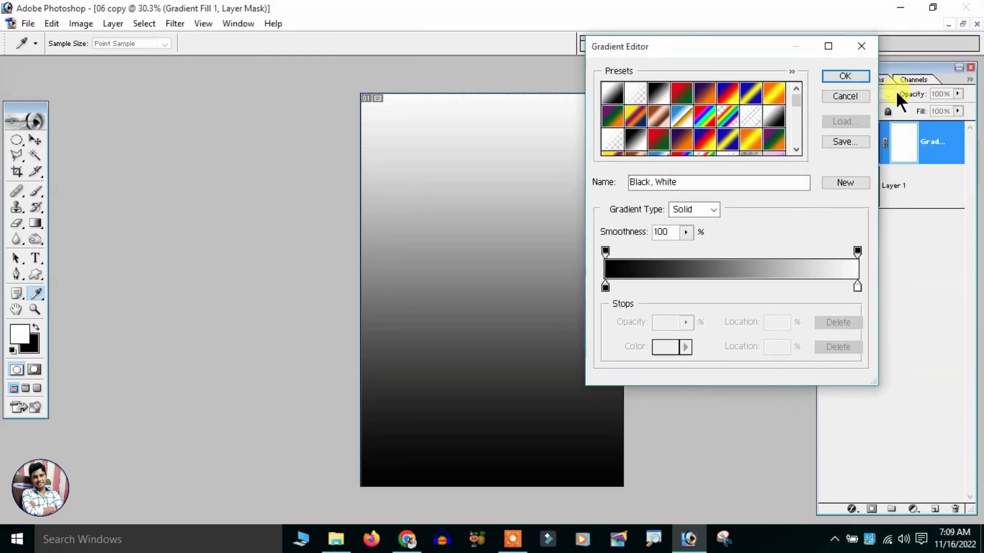
click(845, 75)
click(833, 111)
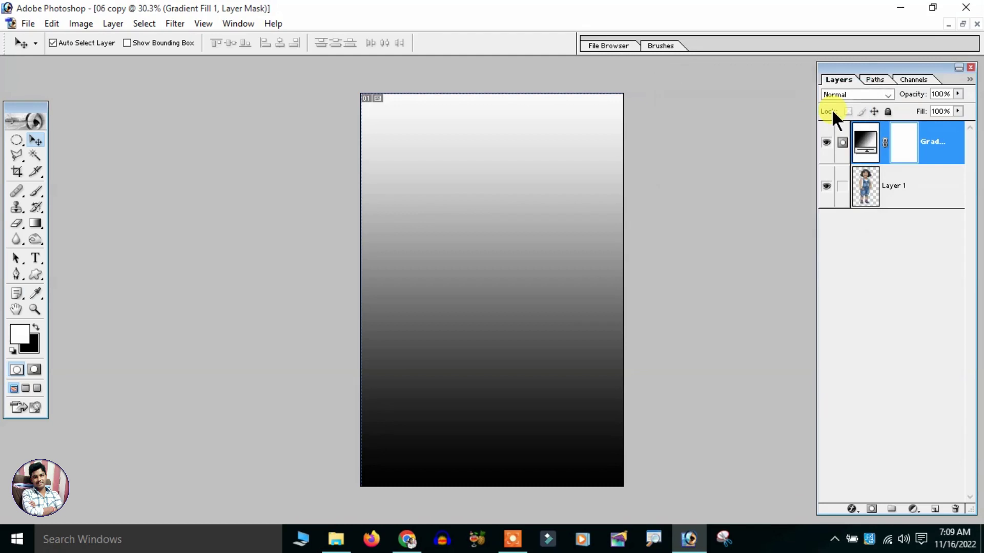
key(ctrl+[)
- Float the documents into separate windows and zoom the head photo out to fit its window
key(ctrl+minus)
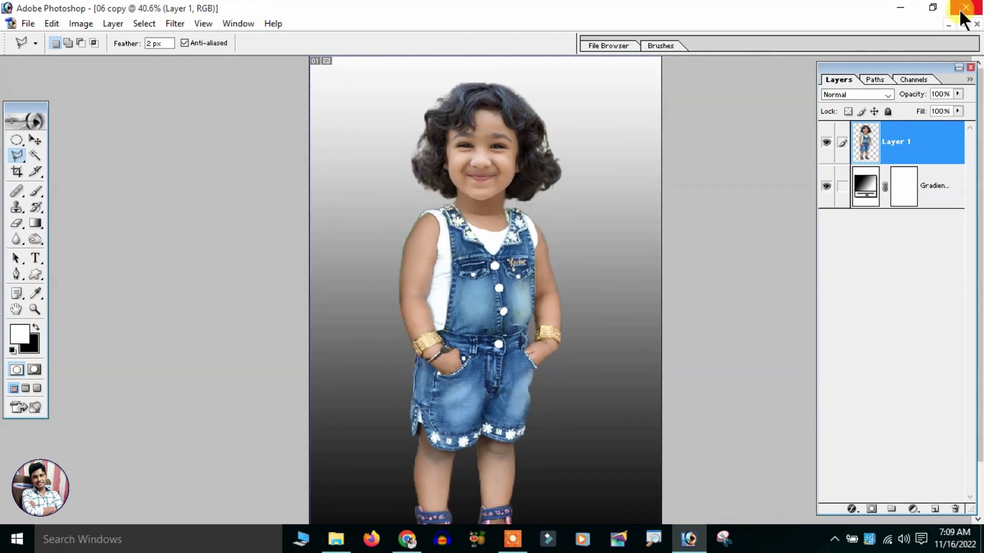
click(963, 24)
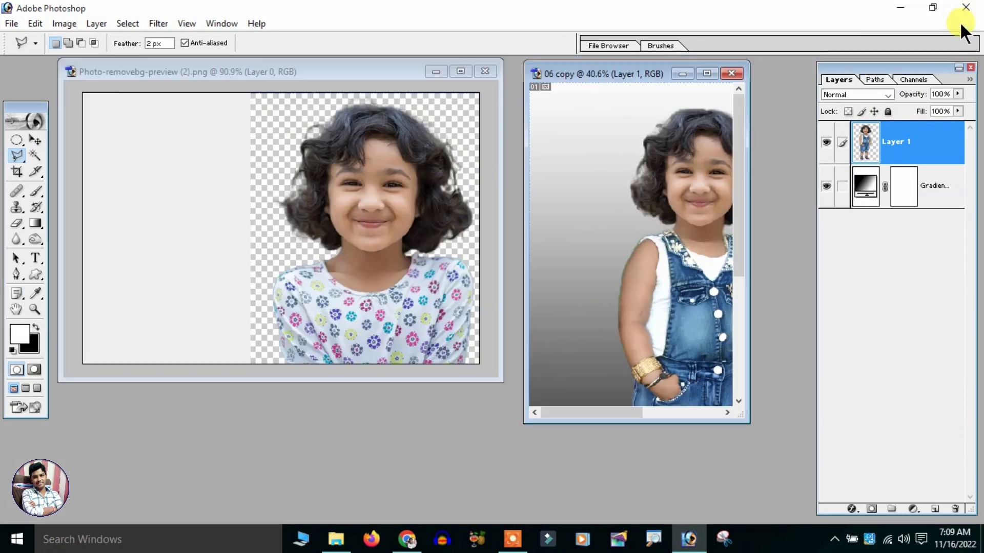
click(373, 194)
key(ctrl+minus)
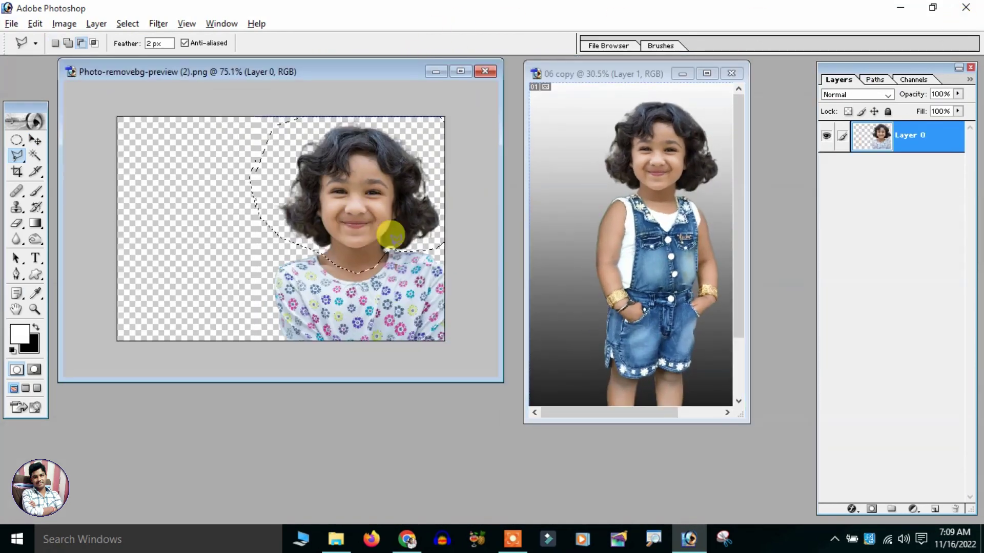
key(ctrl+minus)
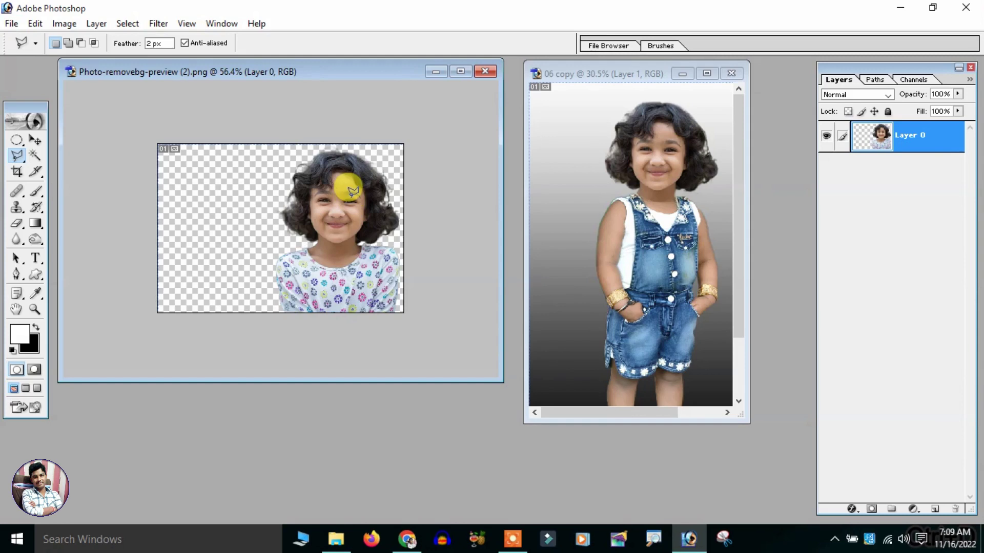
key(ctrl+plus)
key(ctrl+plus)
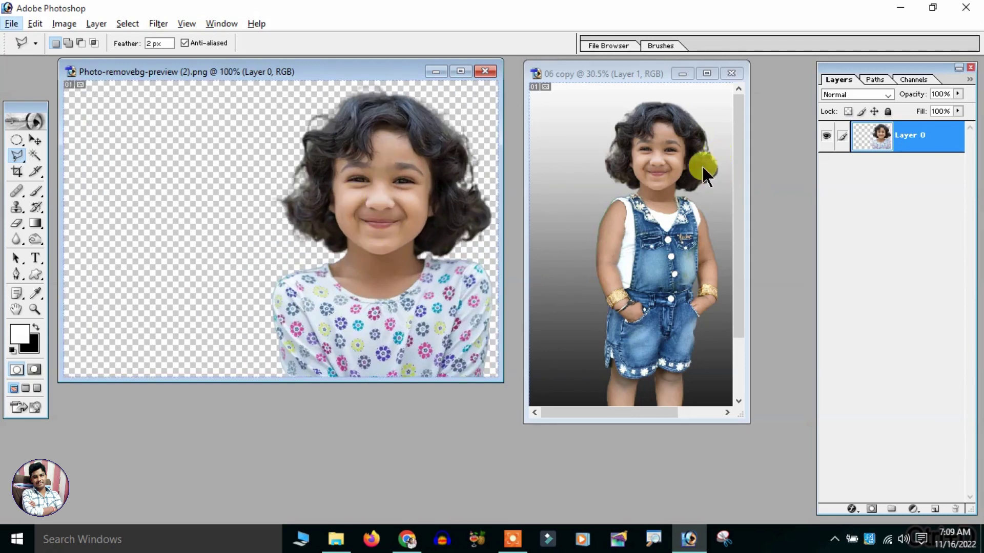
key(ctrl+minus)
- Zoom out the 06 copy composite and enlarge its window by dragging the corner
click(667, 218)
key(ctrl+minus)
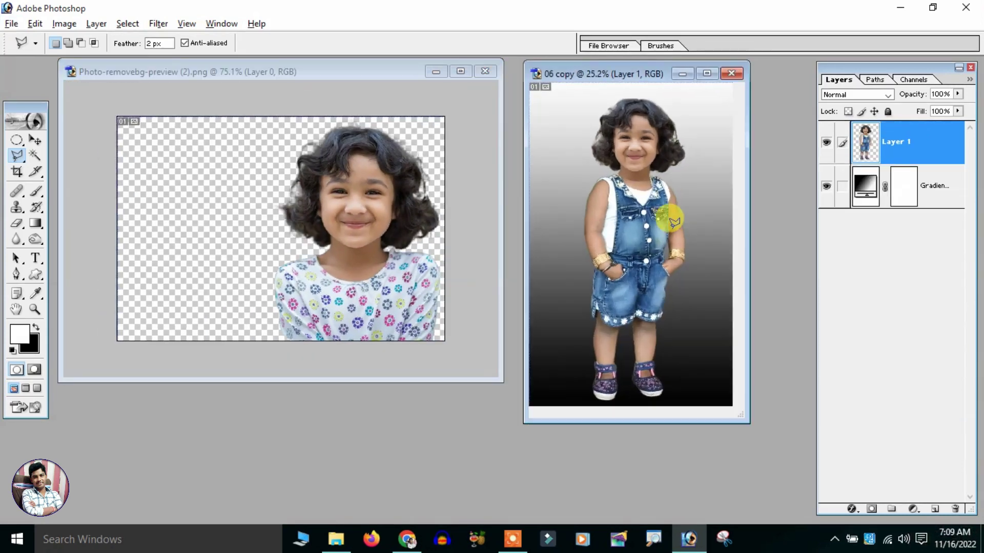
drag(749, 423, 784, 491)
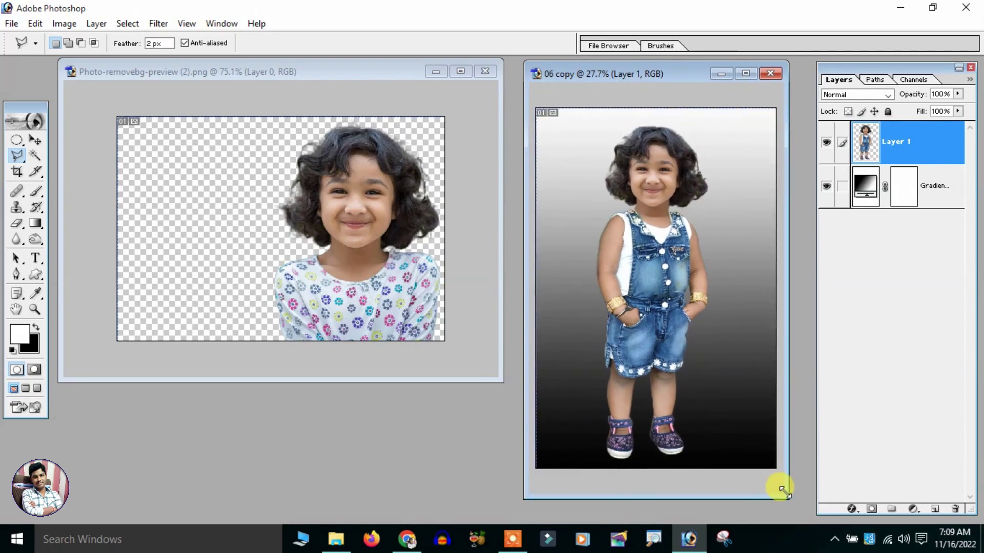